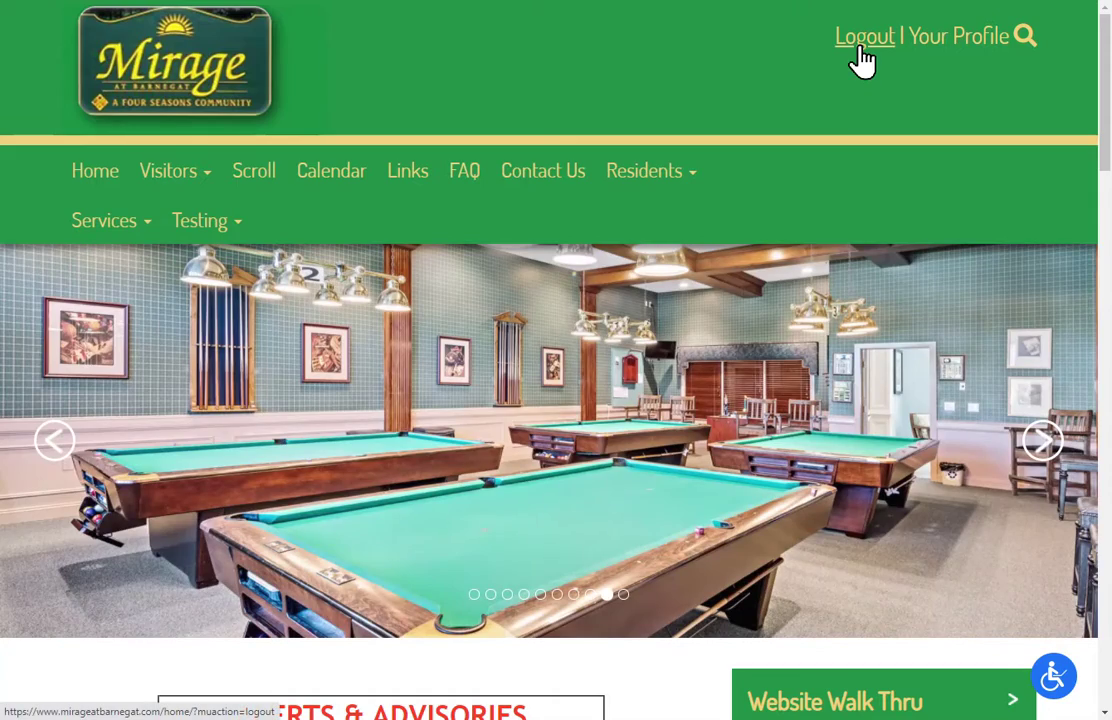
Open the Mirage at Barnegat admin panel via the Admin link in the home page footer.
{"action": "scroll", "coordinate": [839, 145], "scroll_direction": "down", "scroll_amount": 5}
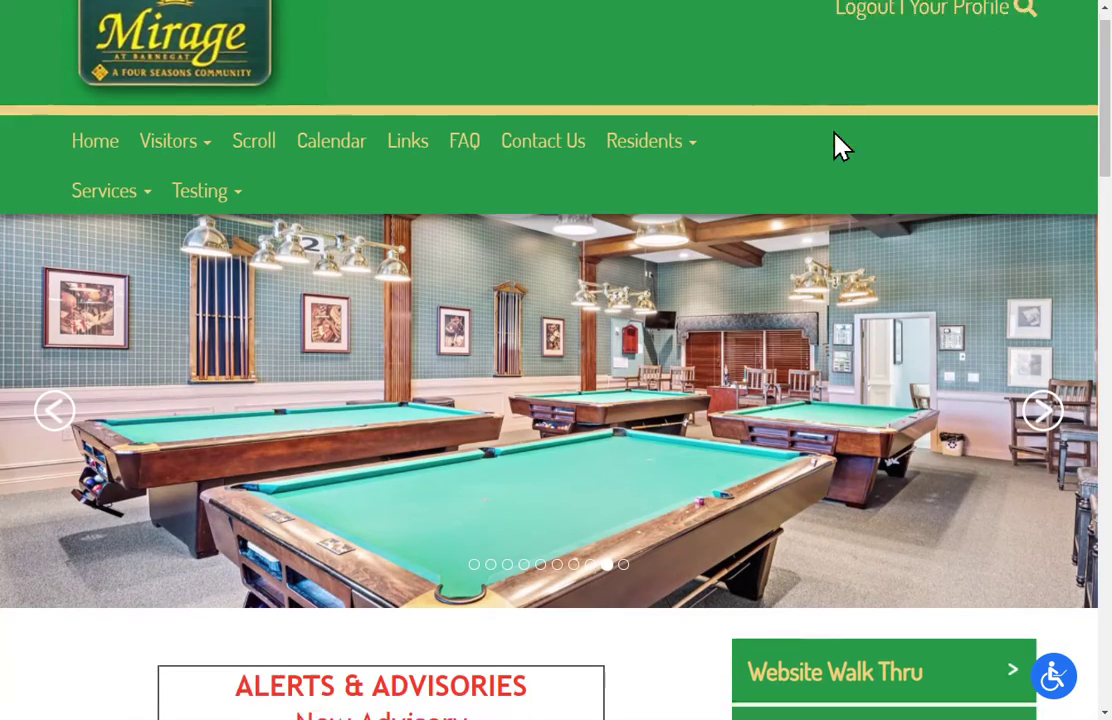
{"action": "scroll", "coordinate": [839, 145], "scroll_direction": "down", "scroll_amount": 8}
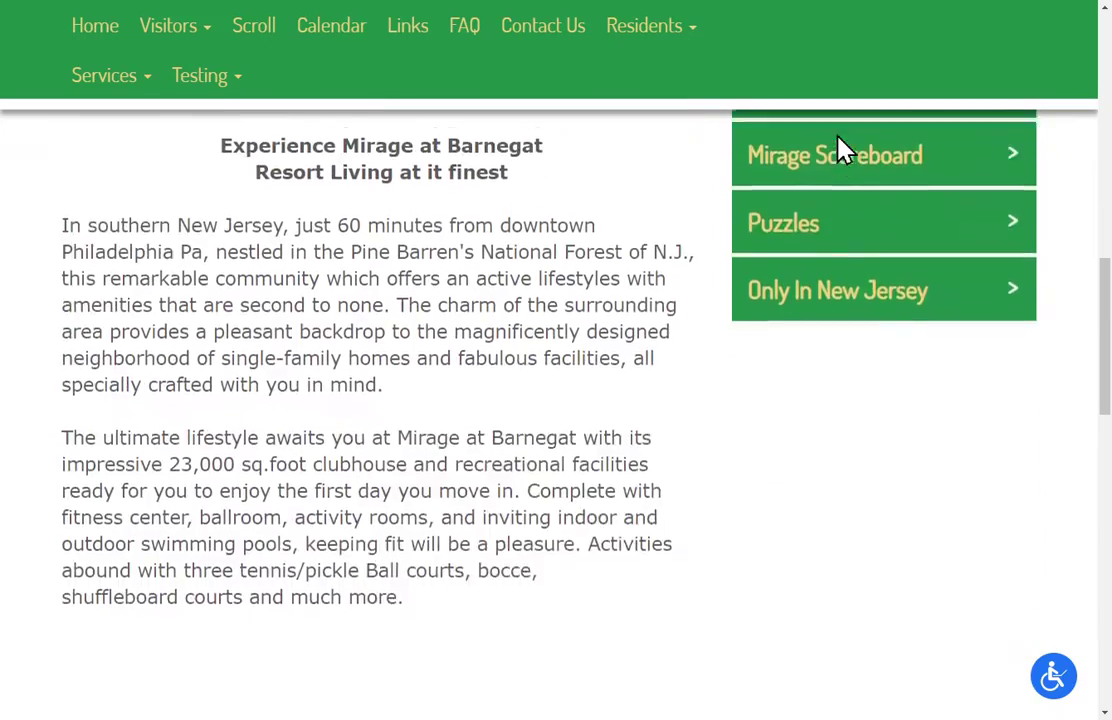
{"action": "scroll", "coordinate": [839, 145], "scroll_direction": "down", "scroll_amount": 7}
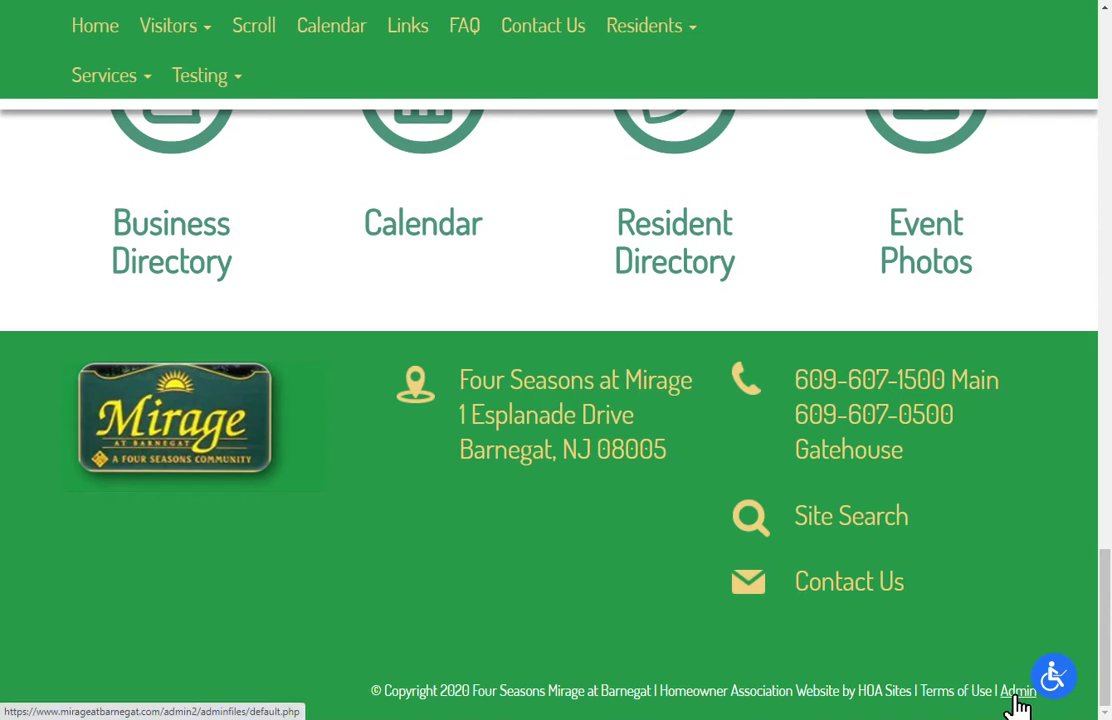
{"action": "left_click", "coordinate": [1016, 698]}
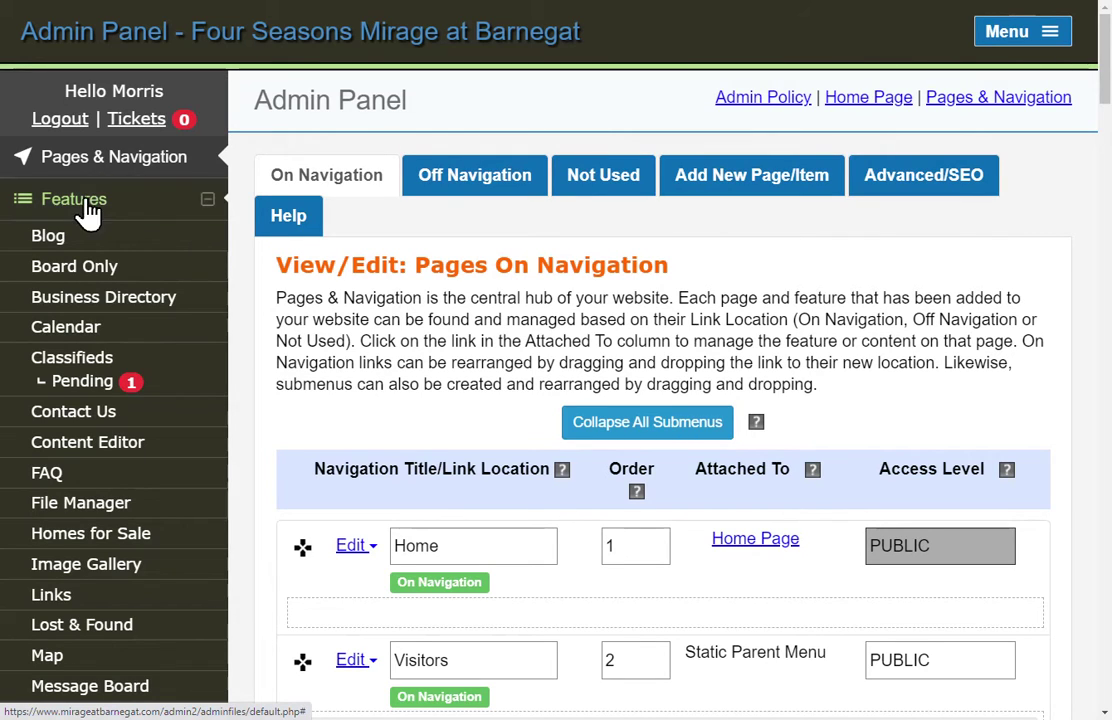
Open Photo Album from the Features sidebar of the admin panel.
{"action": "scroll", "coordinate": [95, 300], "scroll_direction": "down", "scroll_amount": 1}
{"action": "scroll", "coordinate": [95, 305], "scroll_direction": "down", "scroll_amount": 1}
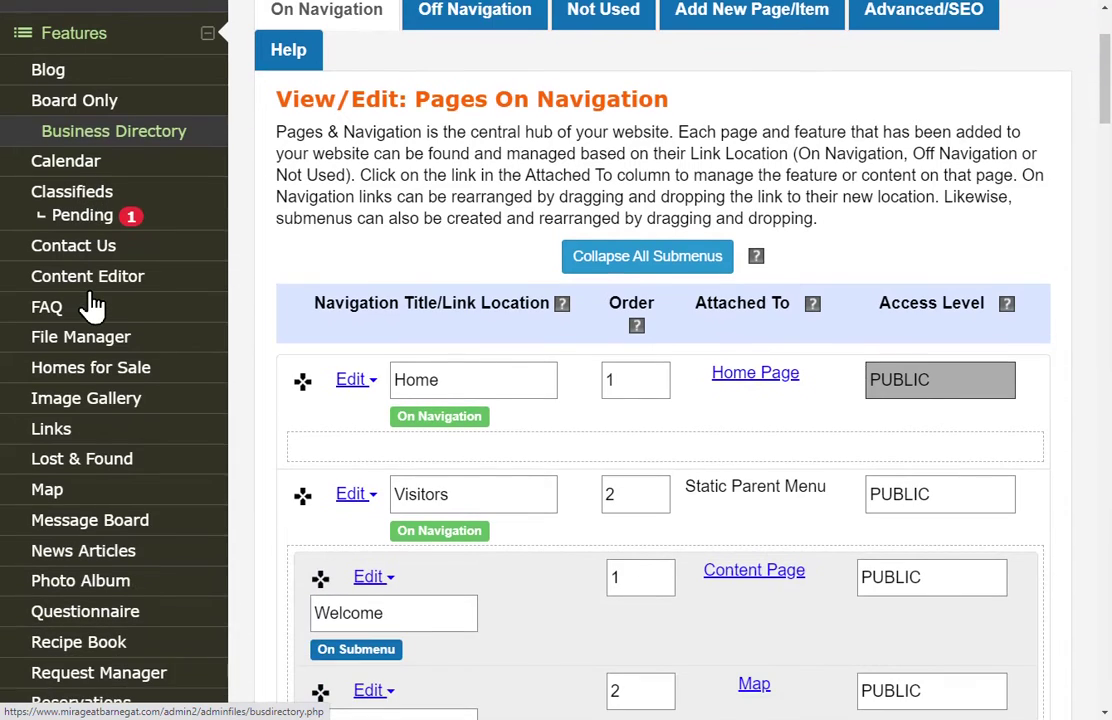
{"action": "scroll", "coordinate": [87, 303], "scroll_direction": "down", "scroll_amount": 1}
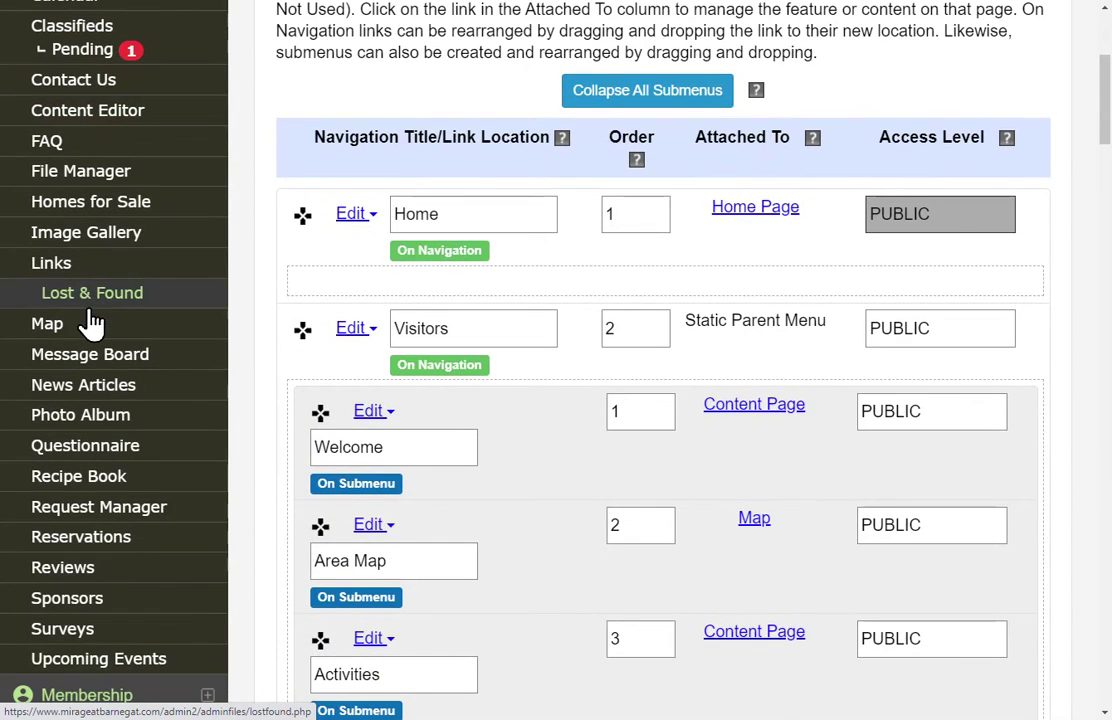
{"action": "left_click", "coordinate": [97, 424]}
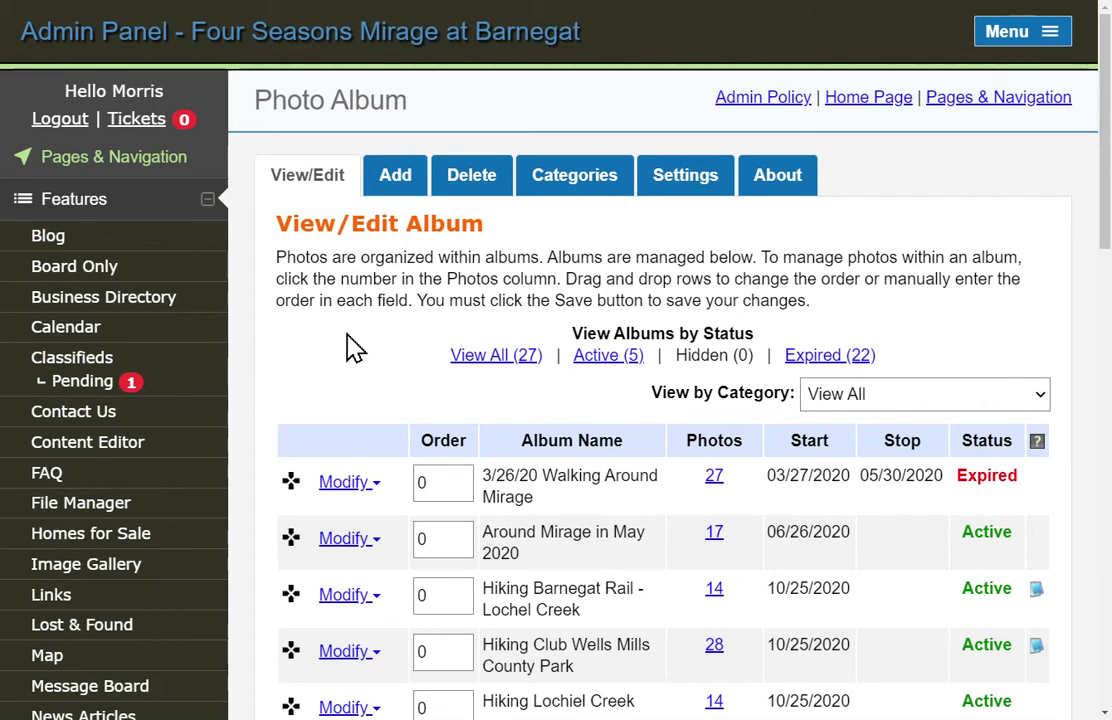
Review the 27 existing albums, then open the Add New Album form.
{"action": "scroll", "coordinate": [355, 347], "scroll_direction": "down", "scroll_amount": 2}
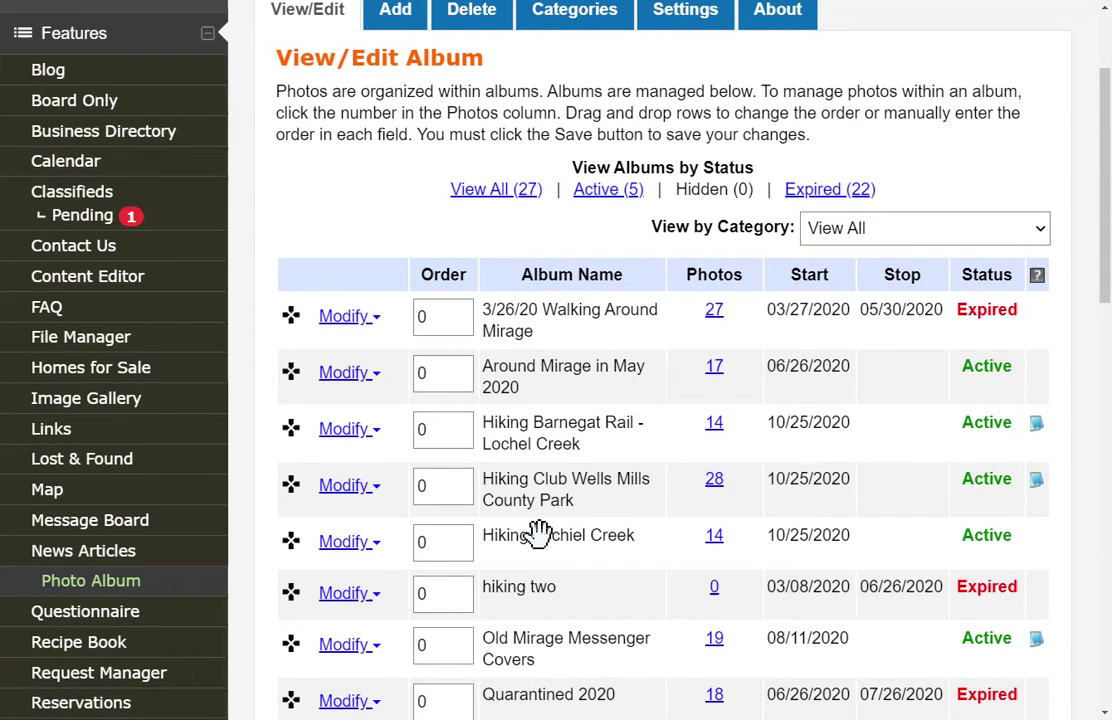
{"action": "scroll", "coordinate": [539, 530], "scroll_direction": "down", "scroll_amount": 2}
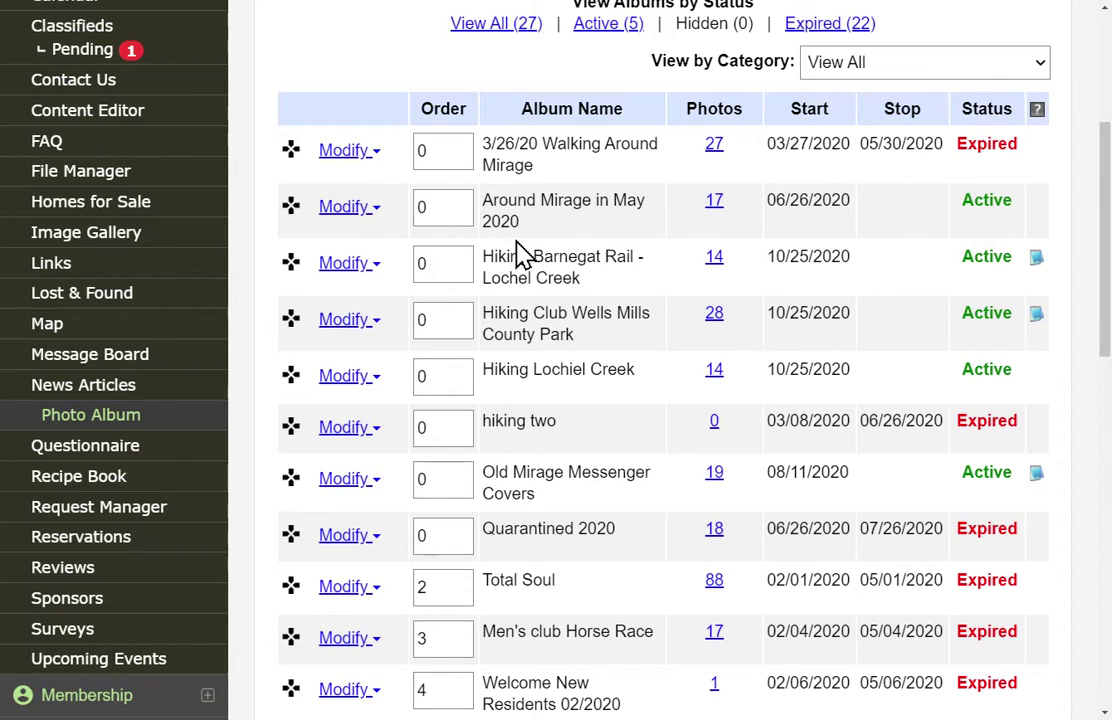
{"action": "scroll", "coordinate": [520, 252], "scroll_direction": "up", "scroll_amount": 4}
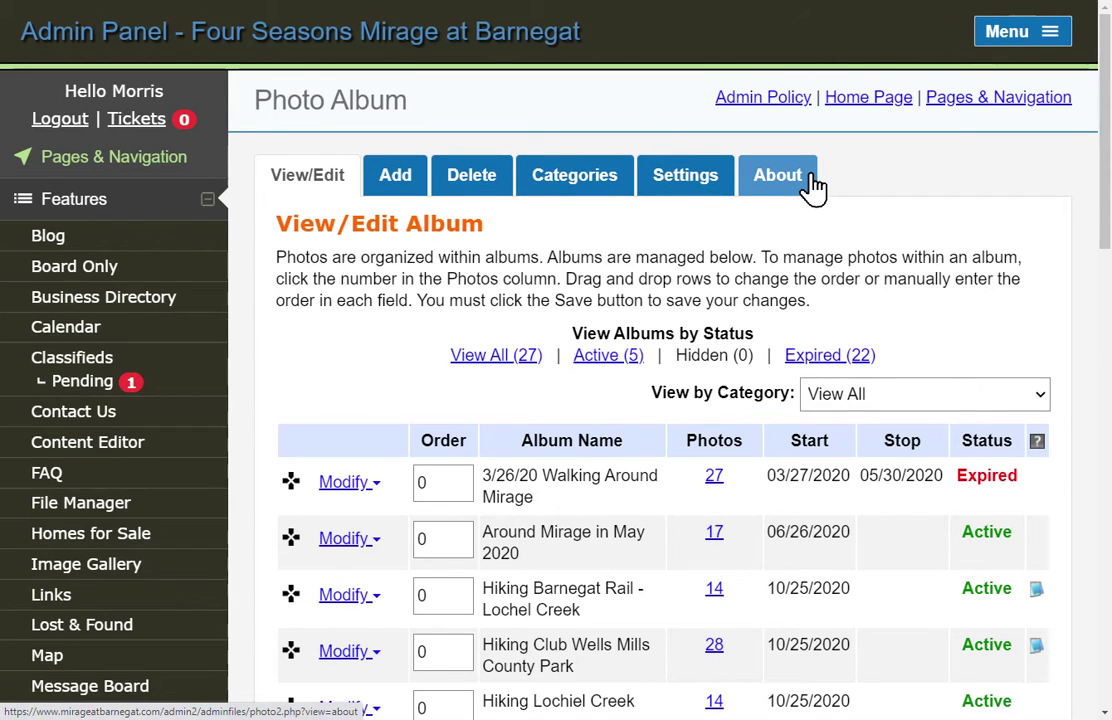
{"action": "left_click", "coordinate": [396, 186]}
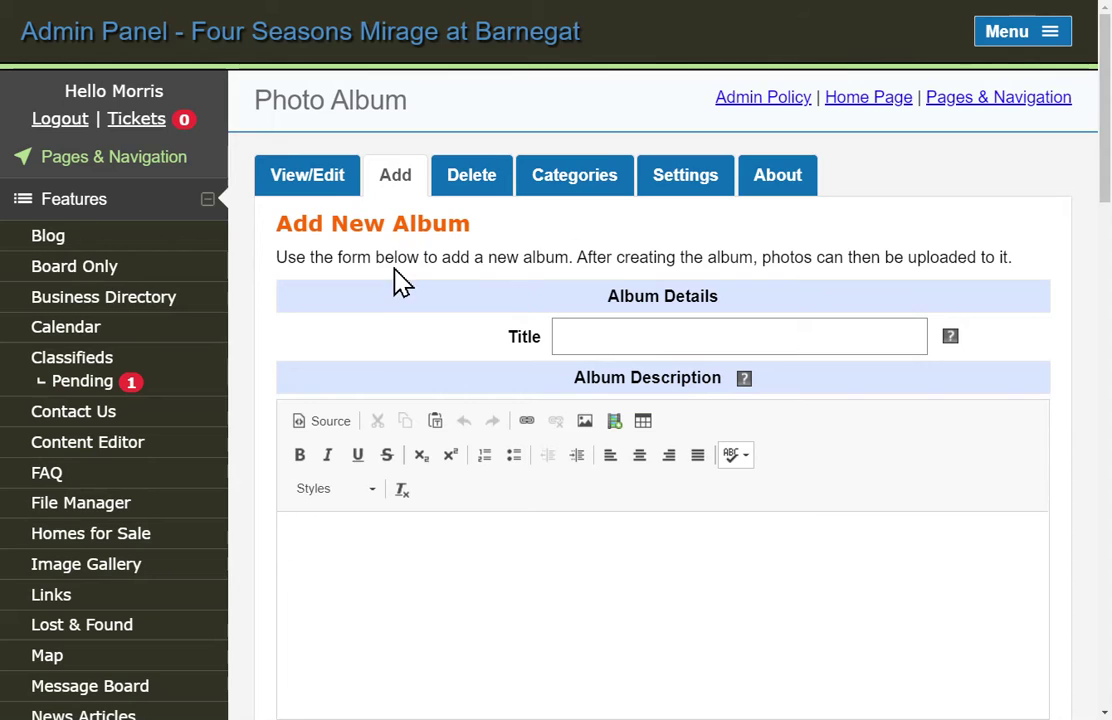
Title the new album 'Hiking Jakes Branch', correcting the 'Nranch' typo.
{"action": "left_click", "coordinate": [566, 337]}
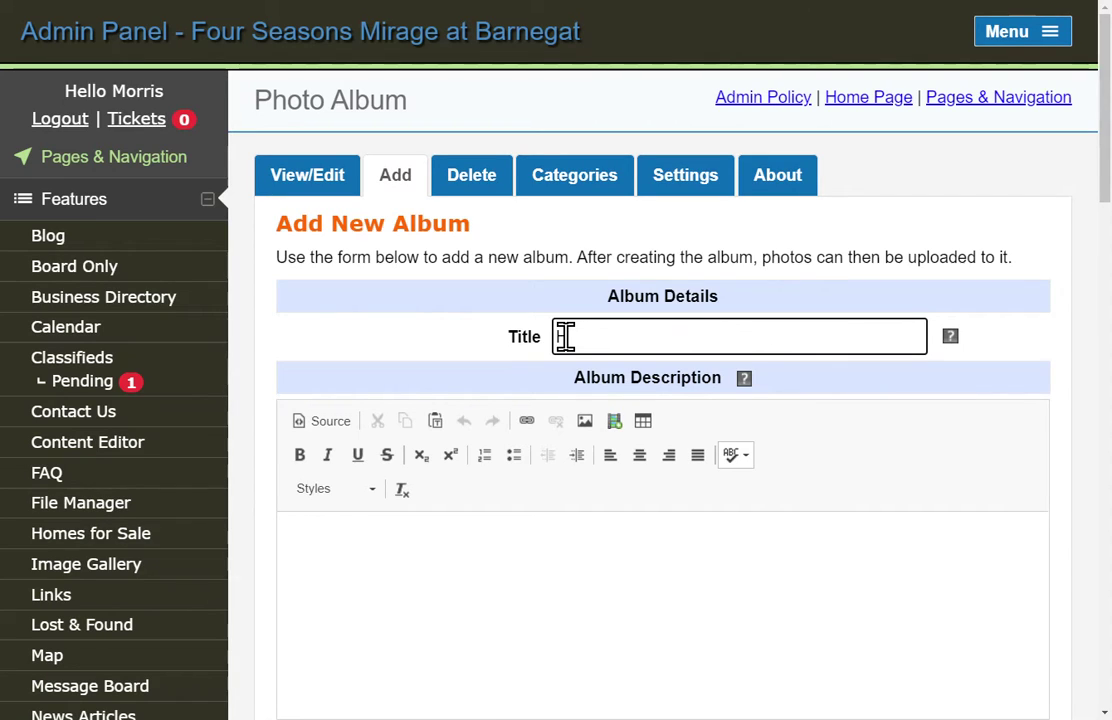
{"action": "type", "text": "Hiking"}
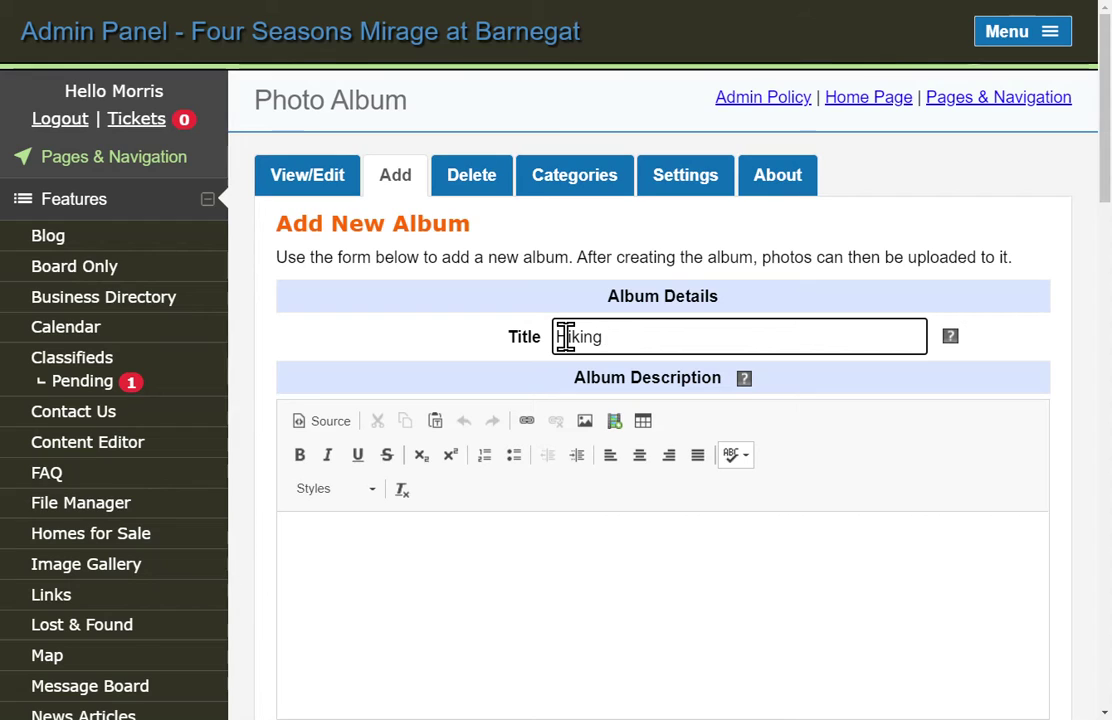
{"action": "type", "text": " Jakes"}
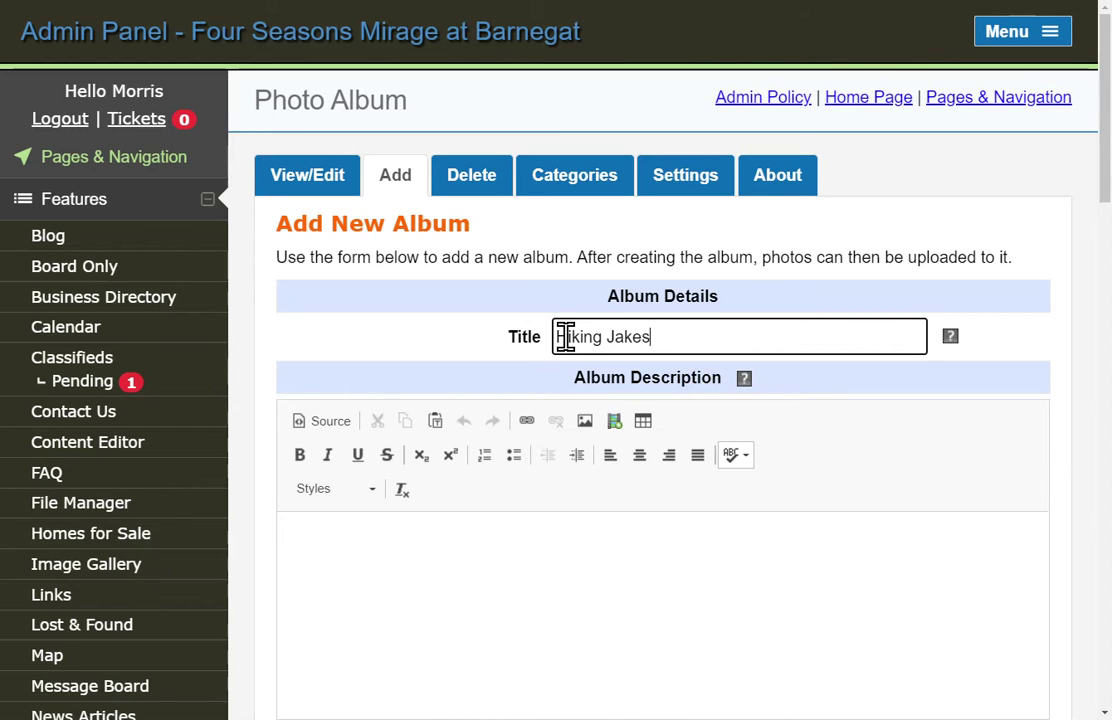
{"action": "type", "text": " Nran"}
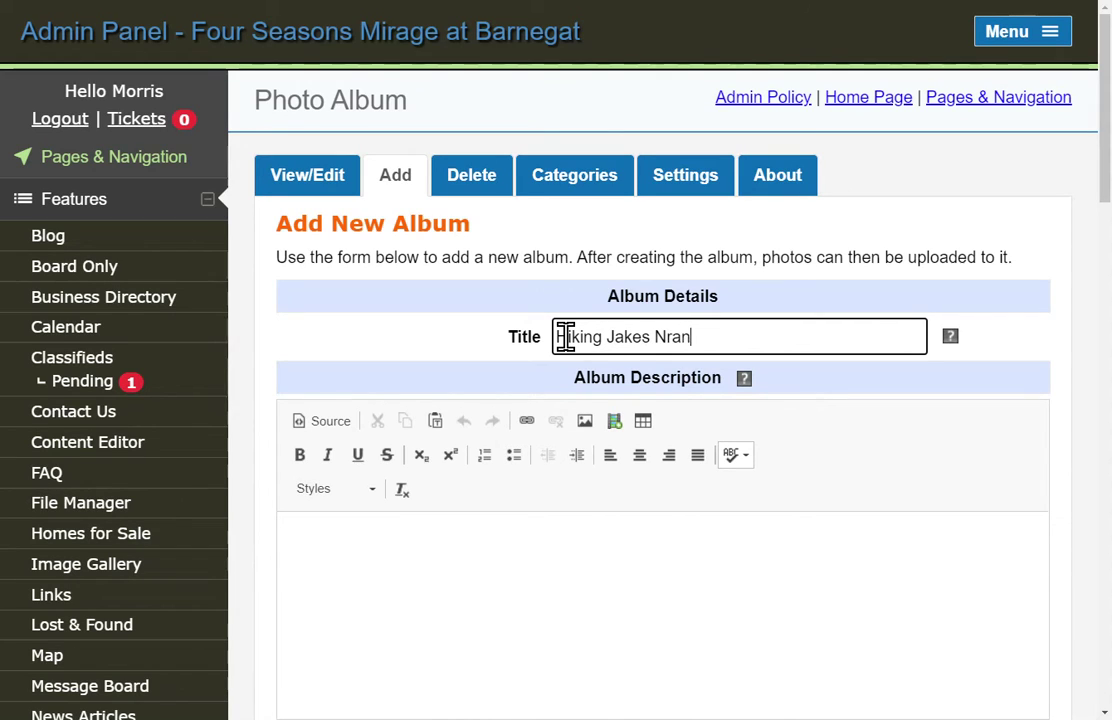
{"action": "type", "text": "ch"}
{"action": "type", "text": "c"}
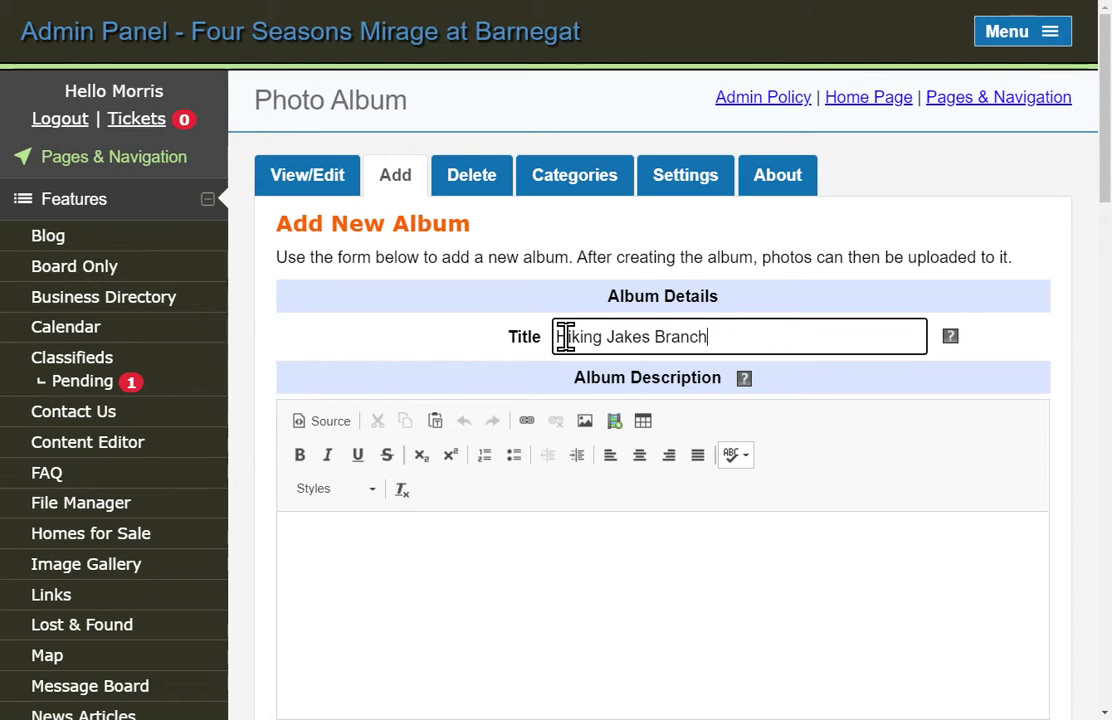
Enter the description 'Mirage Hiking Club - February 14, 2020' and centre it.
{"action": "left_click", "coordinate": [527, 542]}
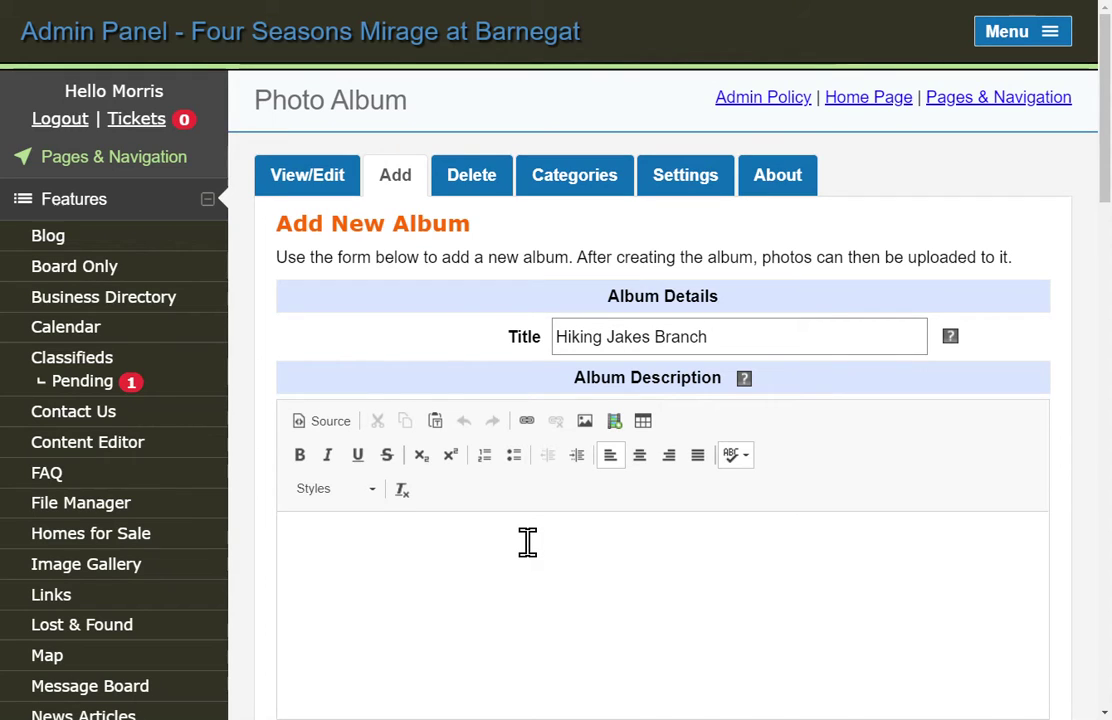
{"action": "type", "text": "M"}
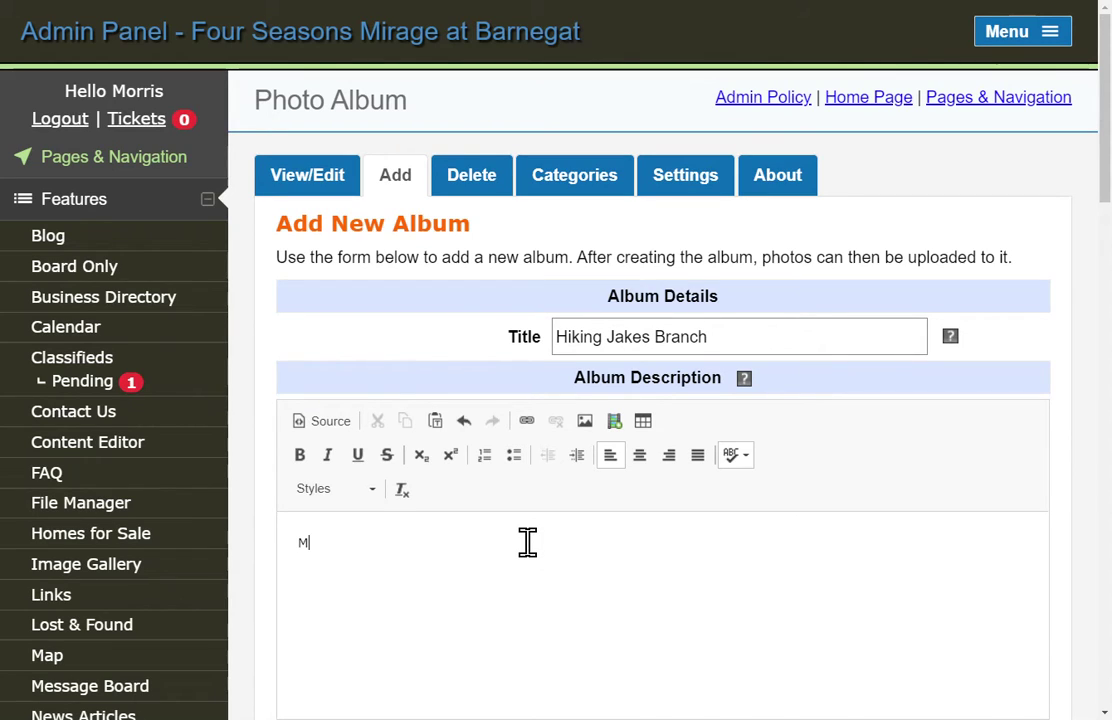
{"action": "type", "text": "irage "}
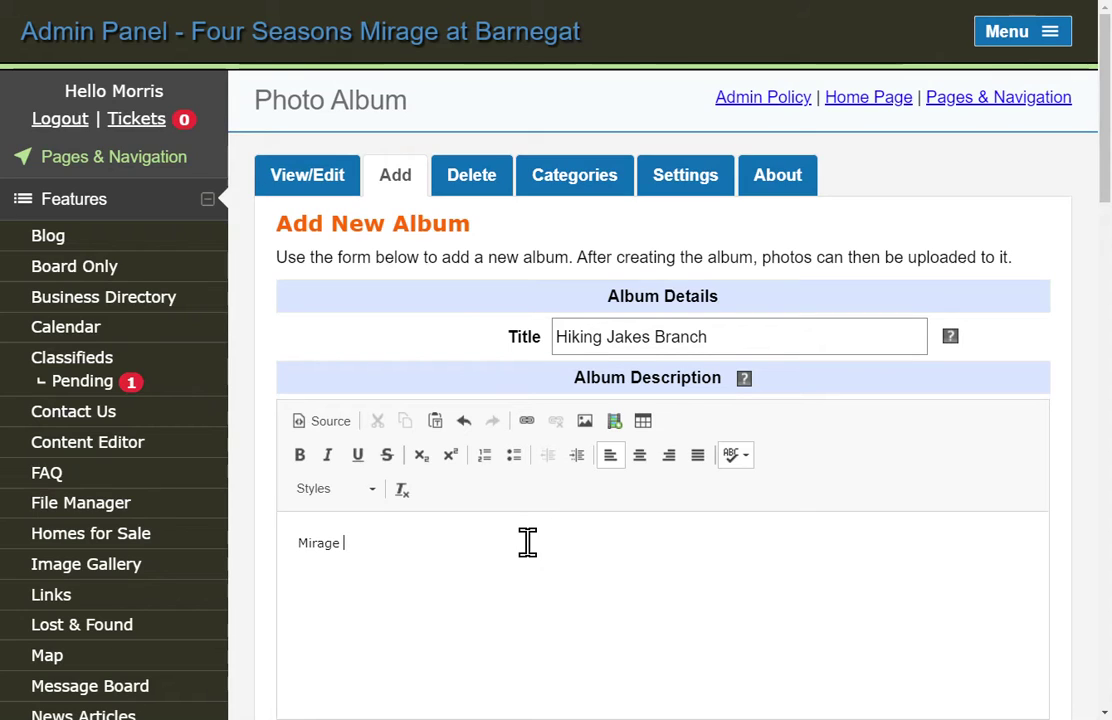
{"action": "type", "text": "Hikin"}
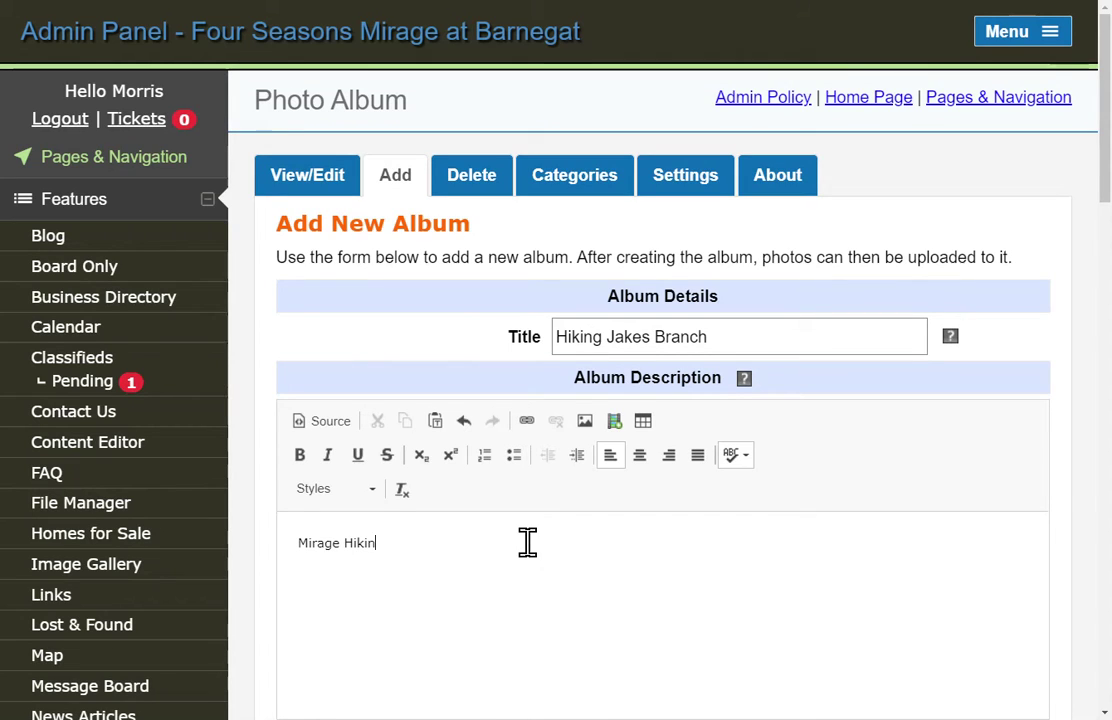
{"action": "type", "text": "g Club"}
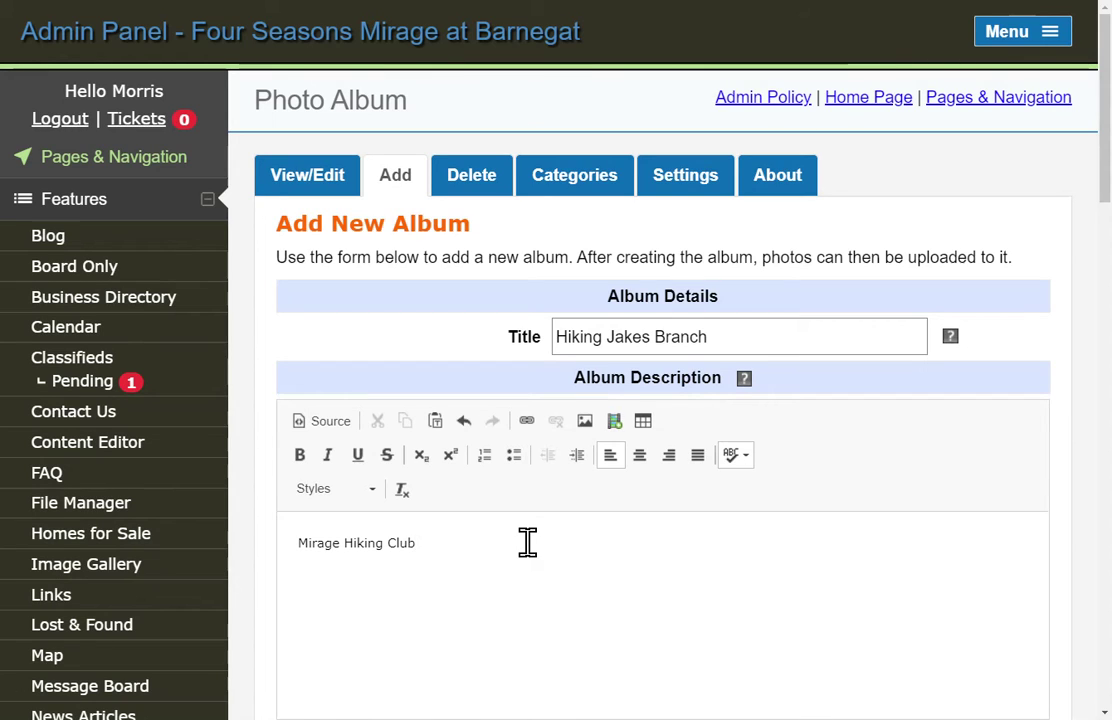
{"action": "type", "text": " -"}
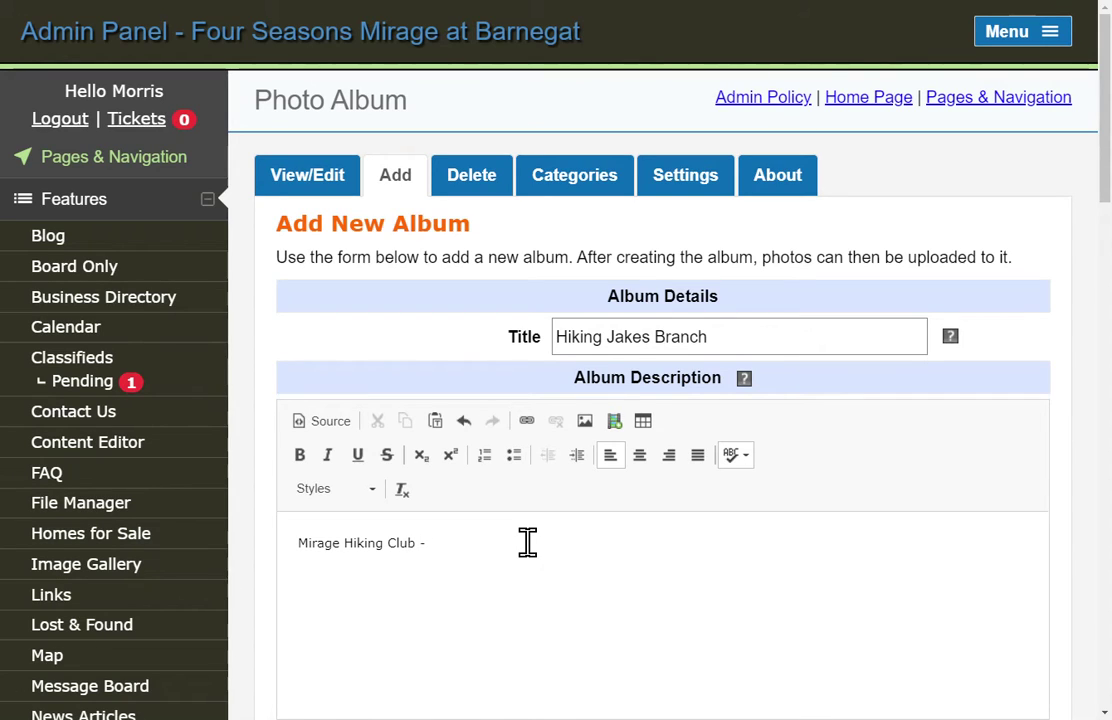
{"action": "type", "text": " February 14, 2020"}
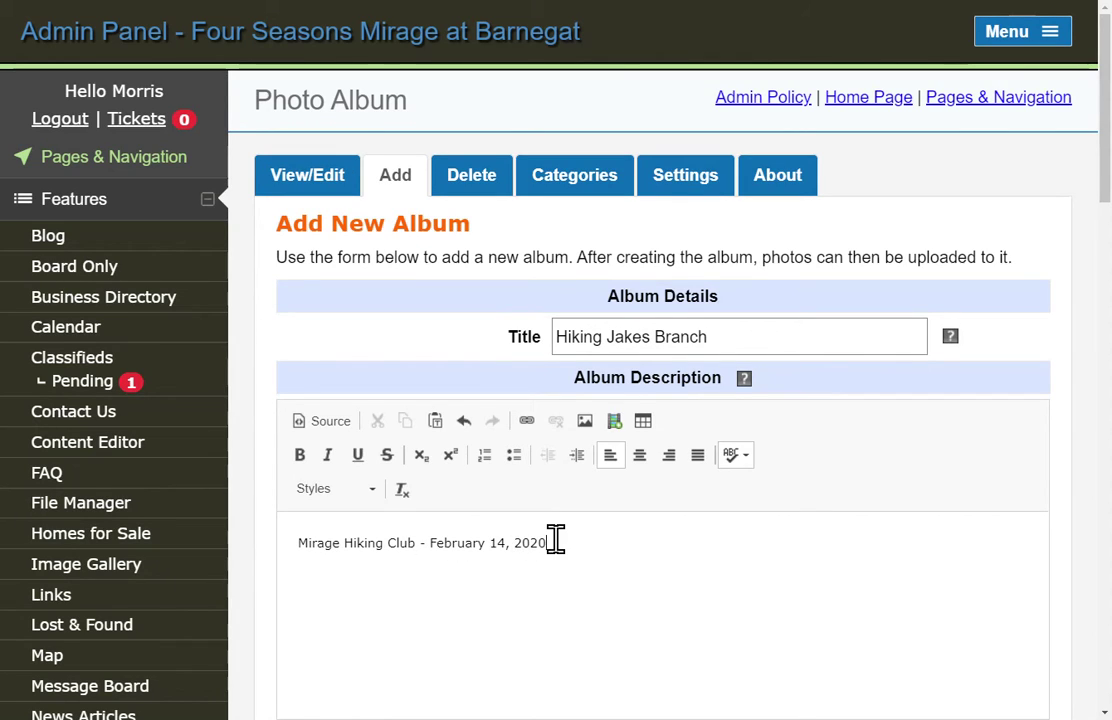
{"action": "left_click", "coordinate": [640, 456]}
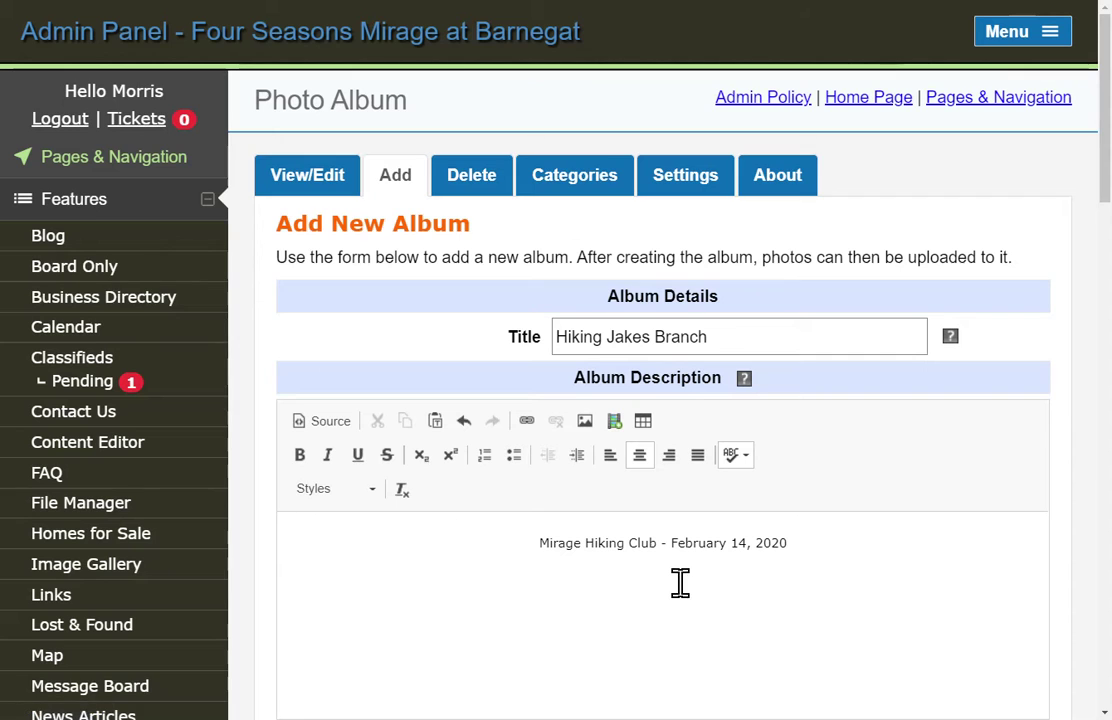
{"action": "scroll", "coordinate": [676, 580], "scroll_direction": "down", "scroll_amount": 1}
Tick Hiking Club as the Hiking Jakes Branch album's category.
{"action": "scroll", "coordinate": [676, 580], "scroll_direction": "down", "scroll_amount": 1}
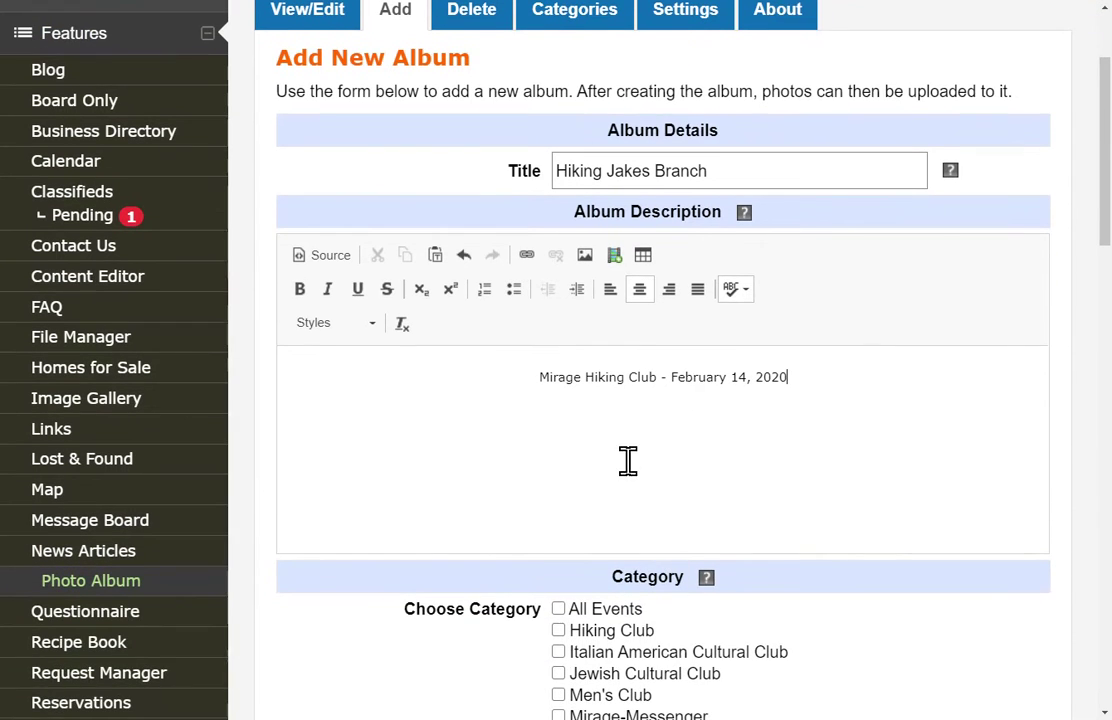
{"action": "left_click", "coordinate": [624, 415]}
{"action": "scroll", "coordinate": [627, 421], "scroll_direction": "down", "scroll_amount": 1}
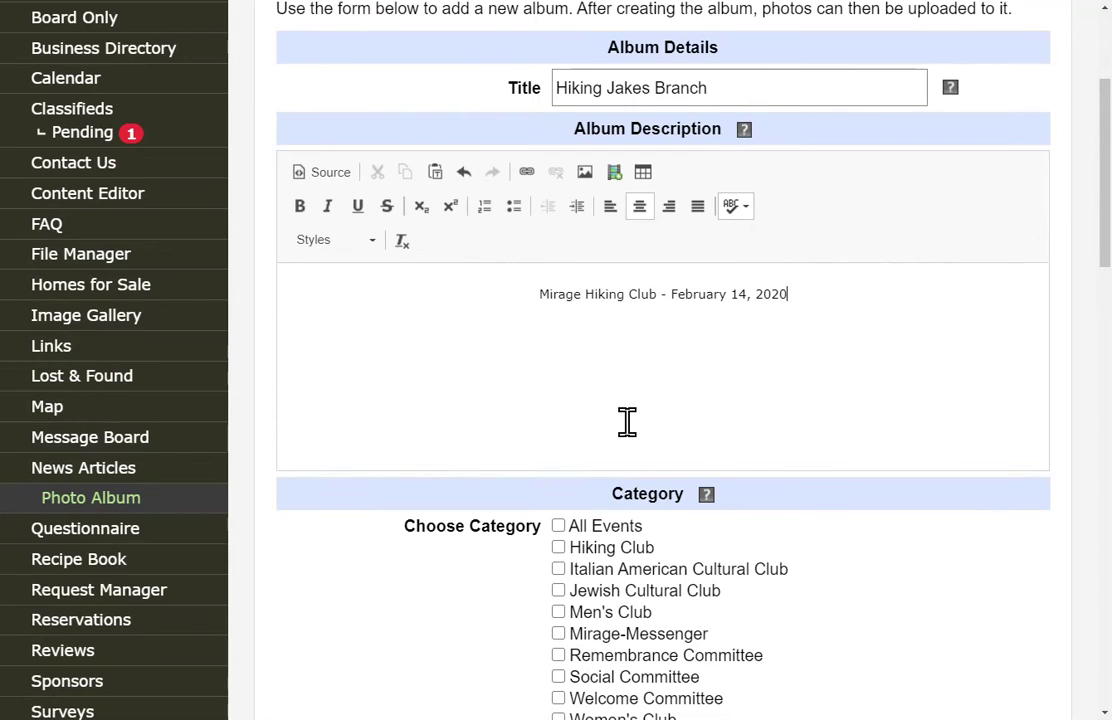
{"action": "scroll", "coordinate": [627, 421], "scroll_direction": "down", "scroll_amount": 1}
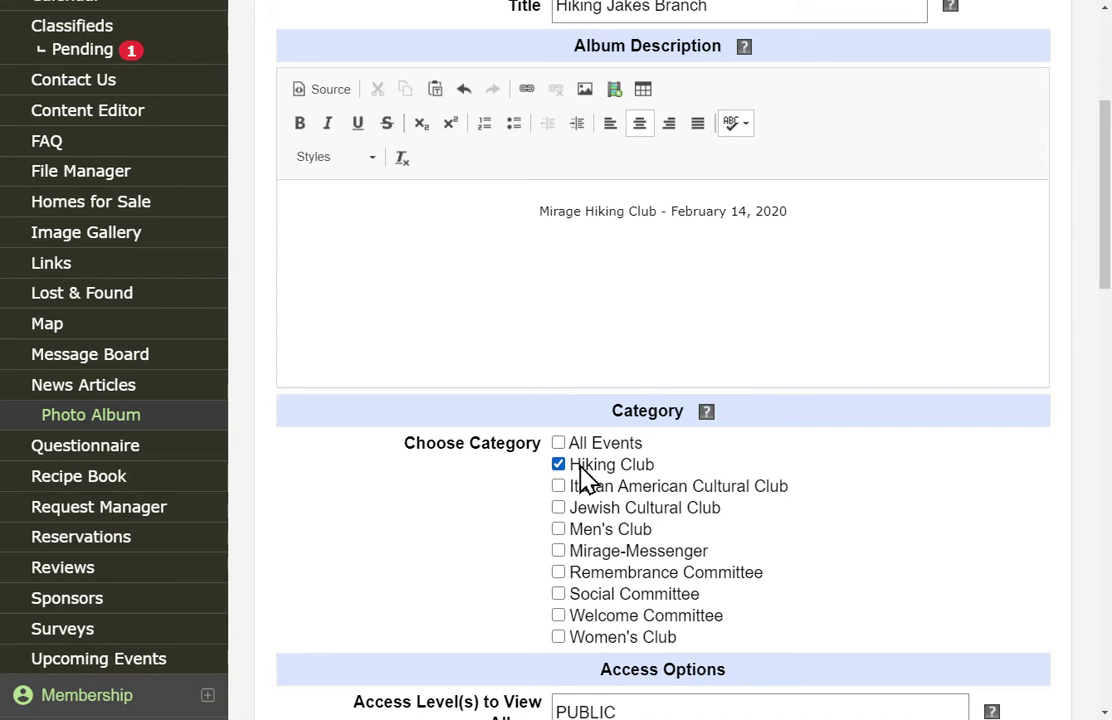
{"action": "scroll", "coordinate": [585, 478], "scroll_direction": "down", "scroll_amount": 3}
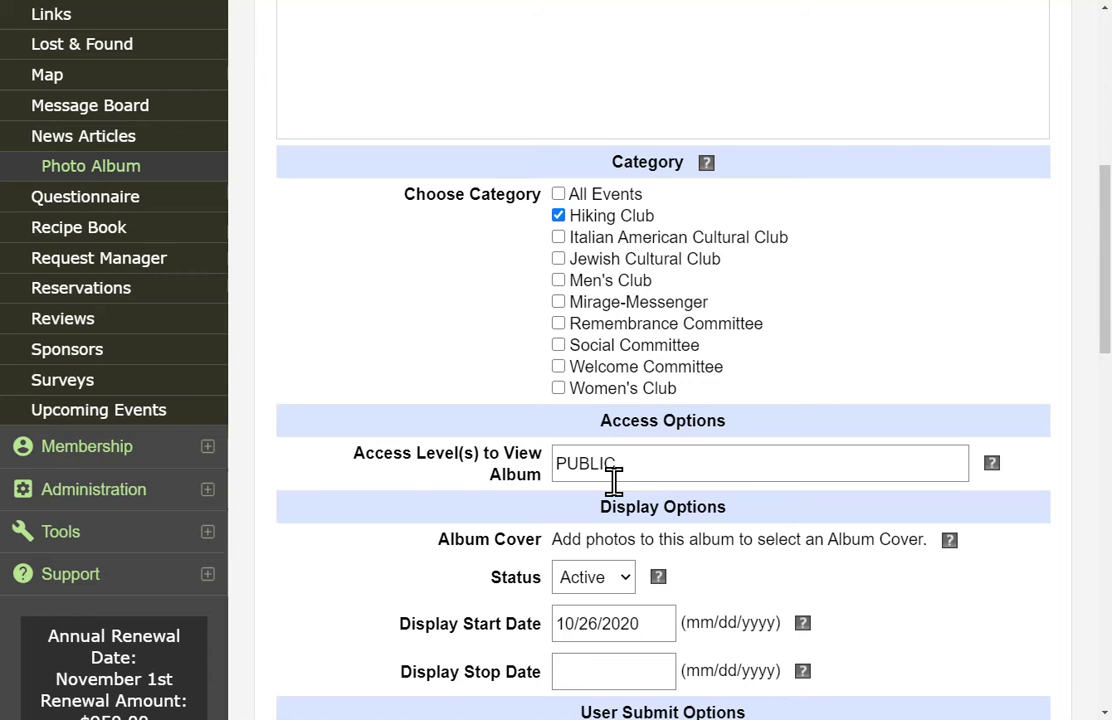
{"action": "scroll", "coordinate": [497, 541], "scroll_direction": "down", "scroll_amount": 2}
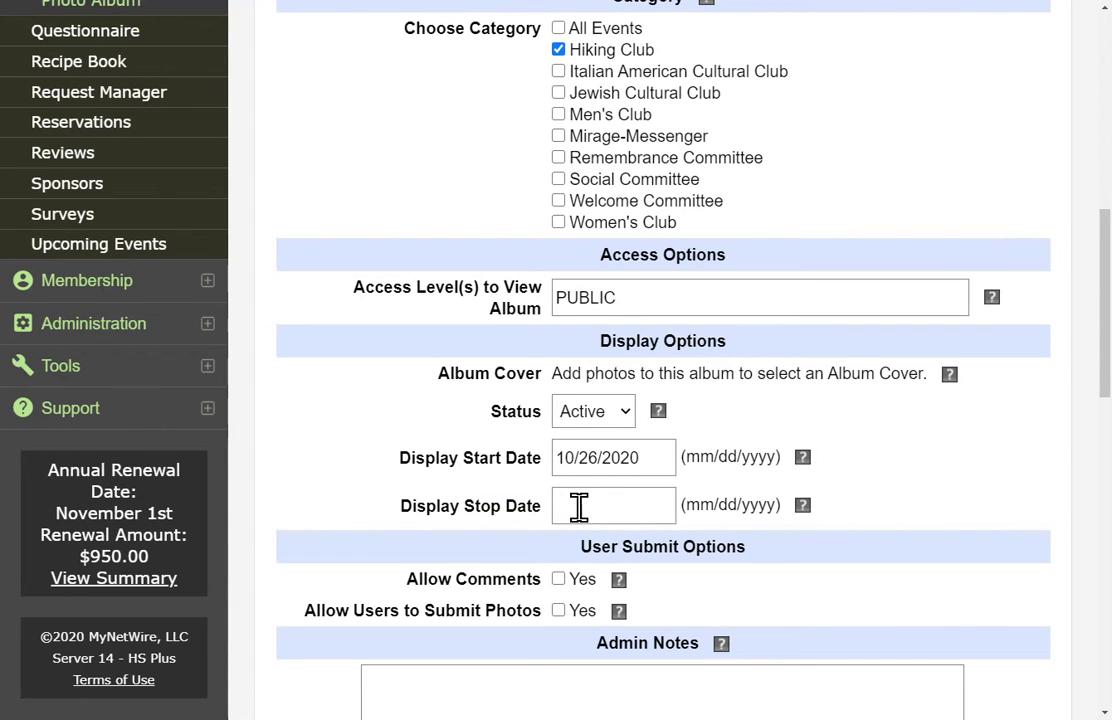
{"action": "scroll", "coordinate": [880, 460], "scroll_direction": "down", "scroll_amount": 2}
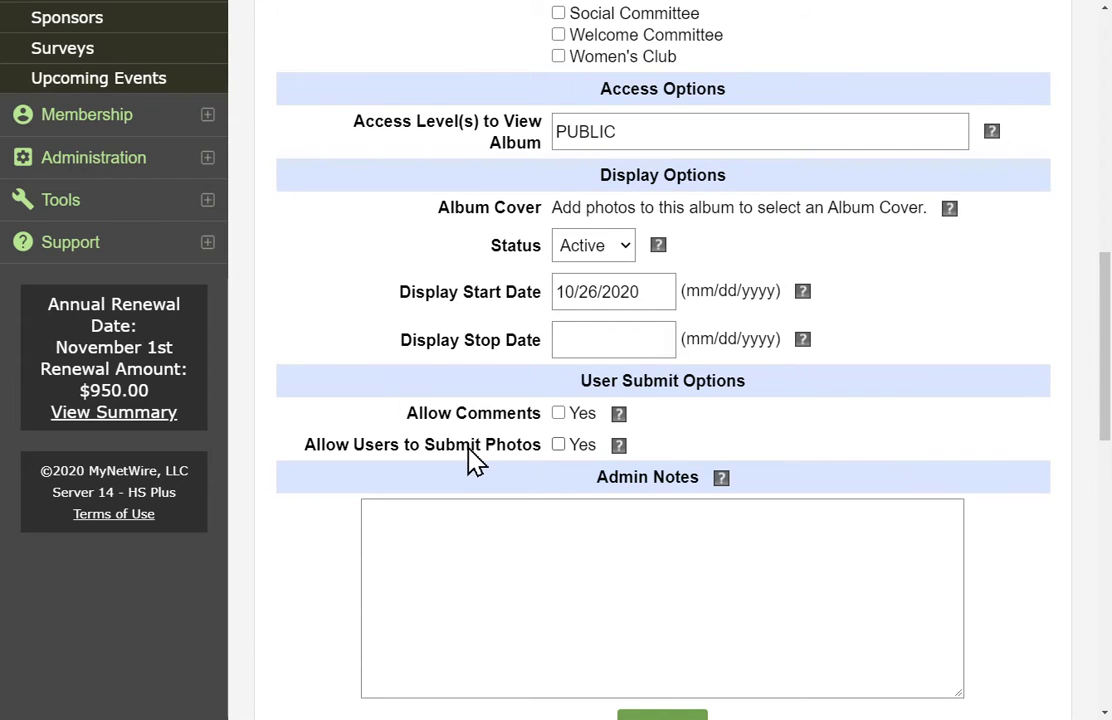
{"action": "left_click", "coordinate": [631, 546]}
Add an admin note with the creator's name and date Oct. 26, 2020, then save the album.
{"action": "scroll", "coordinate": [628, 541], "scroll_direction": "down", "scroll_amount": 1}
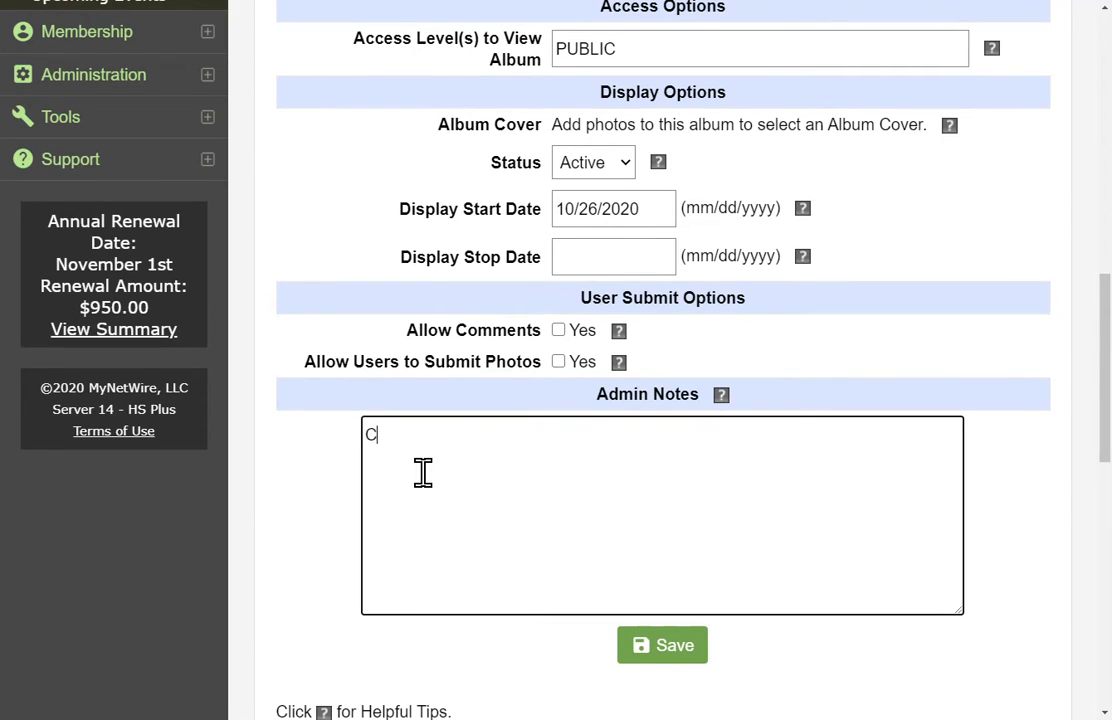
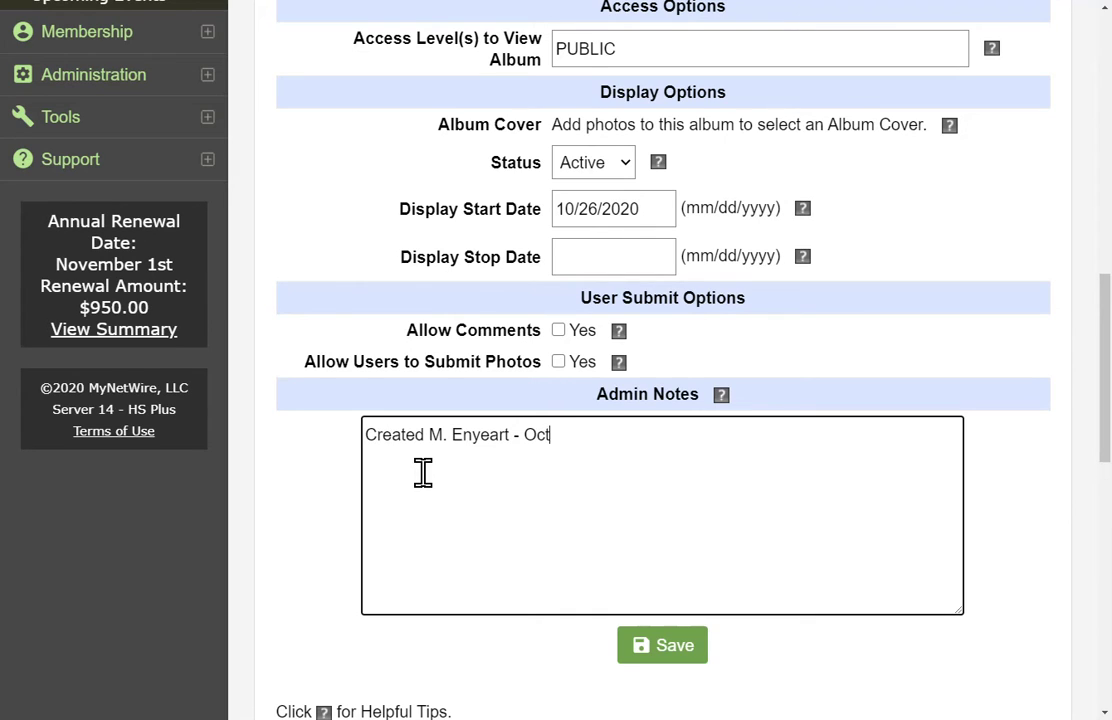
{"action": "type", "text": "2"}
{"action": "type", "text": "2"}
{"action": "type", "text": "6, 2020"}
{"action": "left_click", "coordinate": [641, 657]}
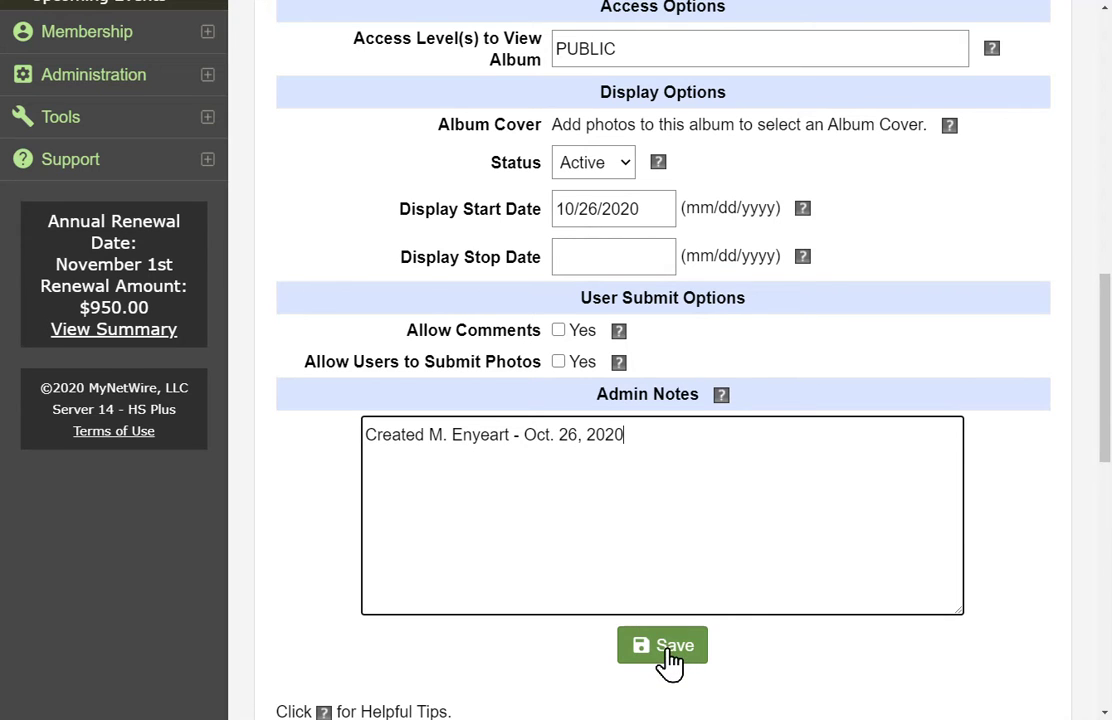
{"action": "left_click", "coordinate": [668, 650]}
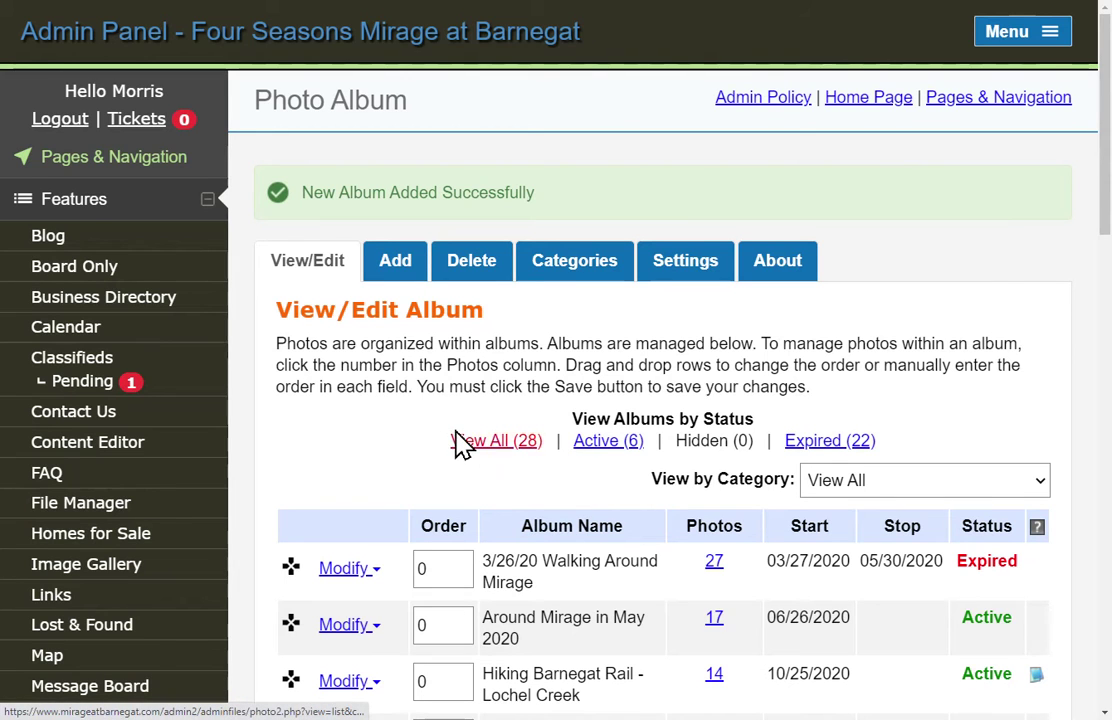
Find the Hiking Jakes Branch row in the album list and open its Modify dropdown.
{"action": "scroll", "coordinate": [462, 445], "scroll_direction": "down", "scroll_amount": 1}
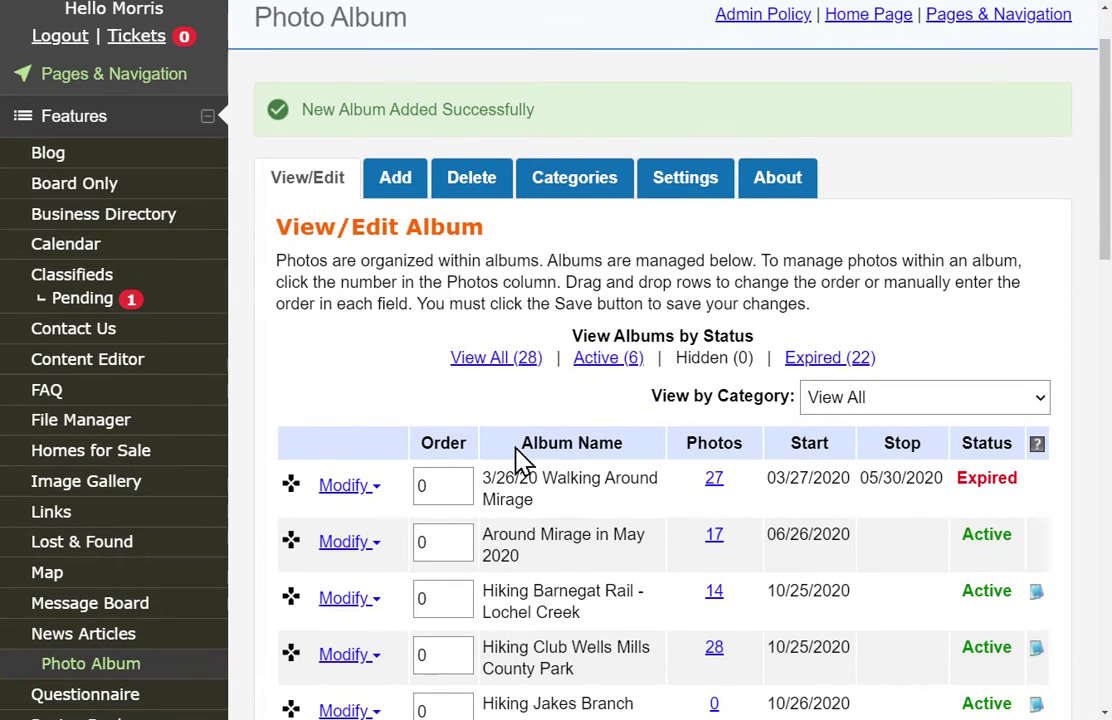
{"action": "scroll", "coordinate": [520, 462], "scroll_direction": "down", "scroll_amount": 1}
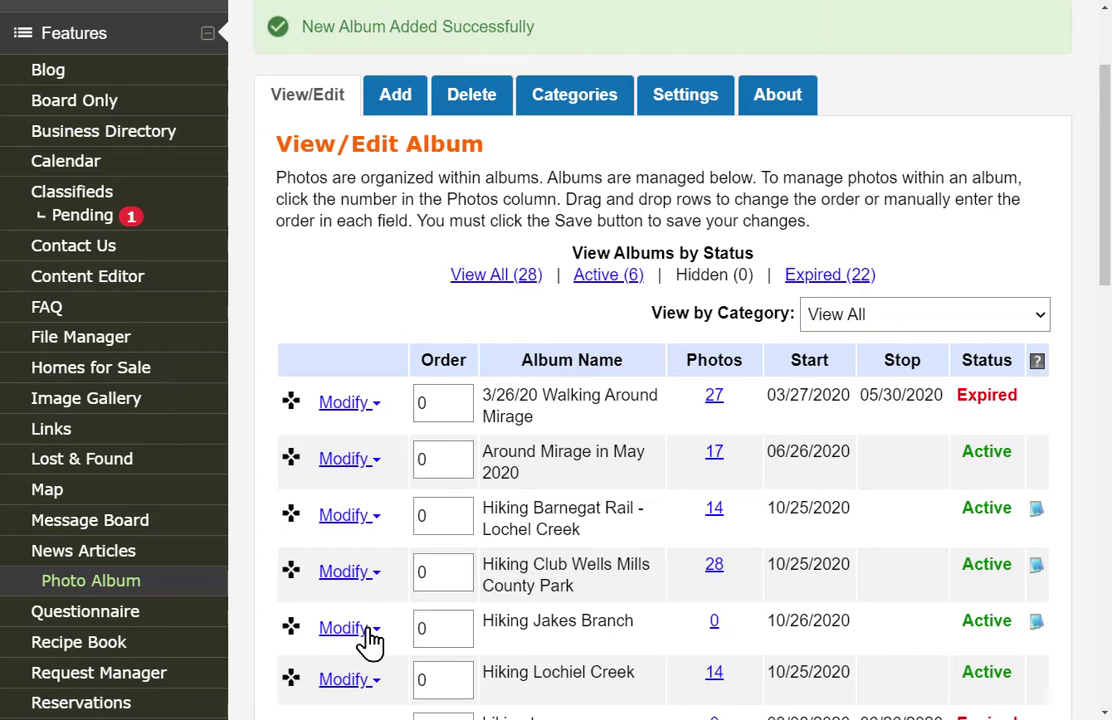
{"action": "left_click", "coordinate": [366, 630]}
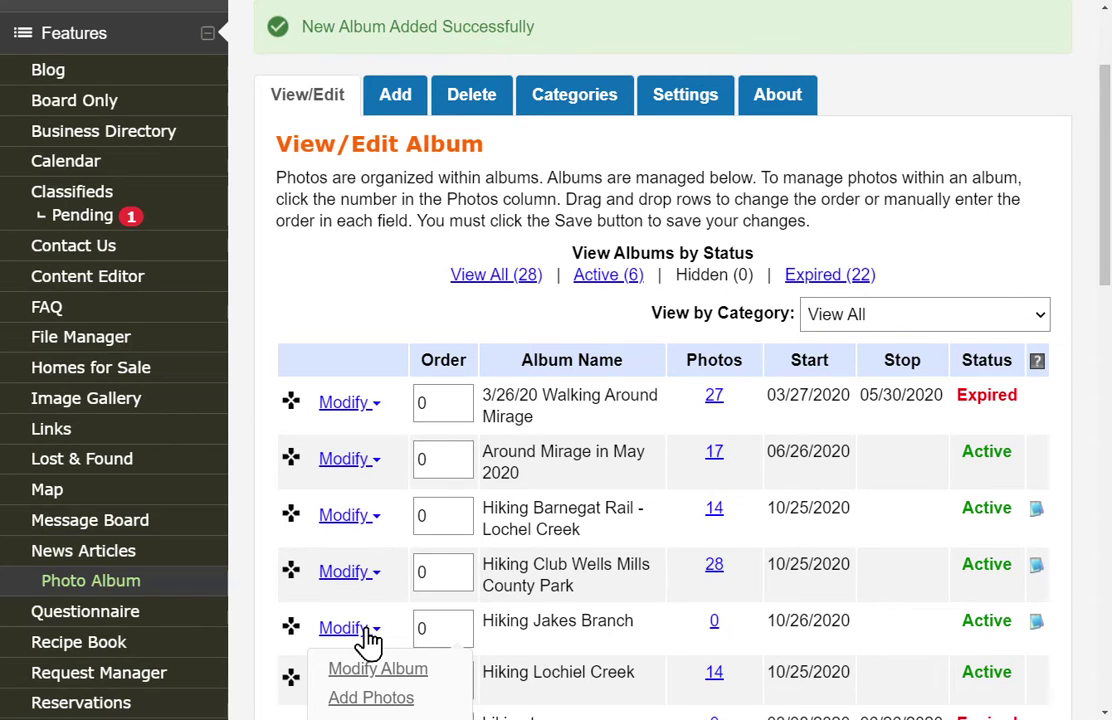
{"action": "scroll", "coordinate": [367, 640], "scroll_direction": "down", "scroll_amount": 2}
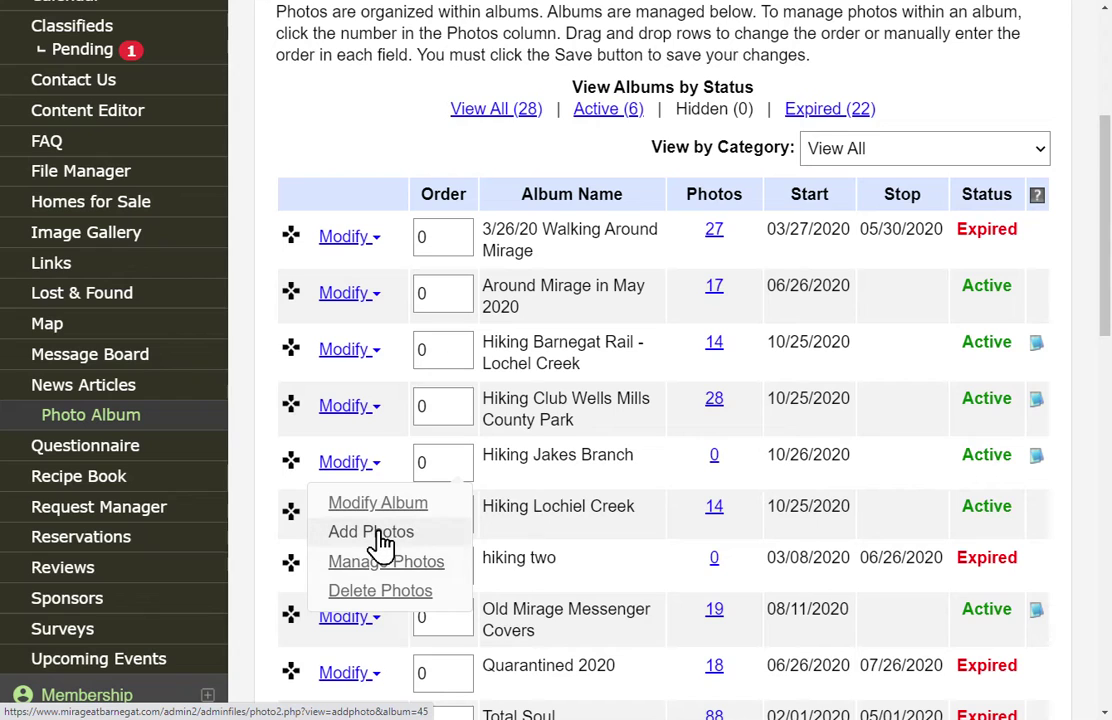
Choose Add Photos for Hiking Jakes Branch and switch to the File Explorer window.
{"action": "left_click", "coordinate": [378, 537]}
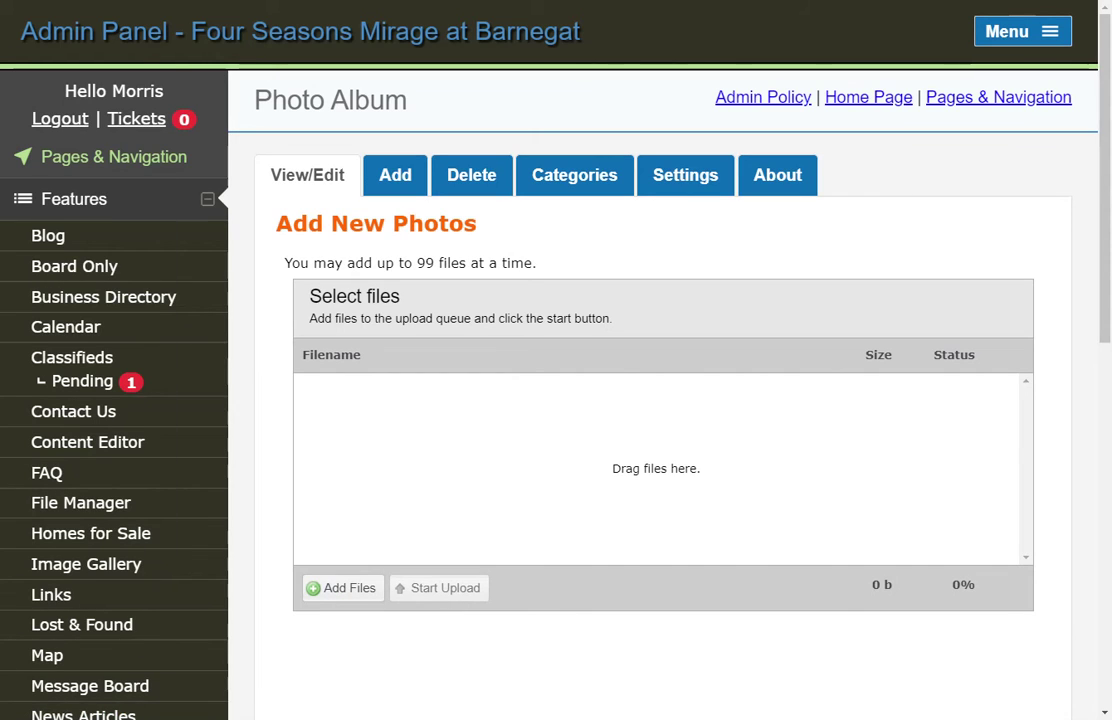
{"action": "key", "text": "alt+Tab"}
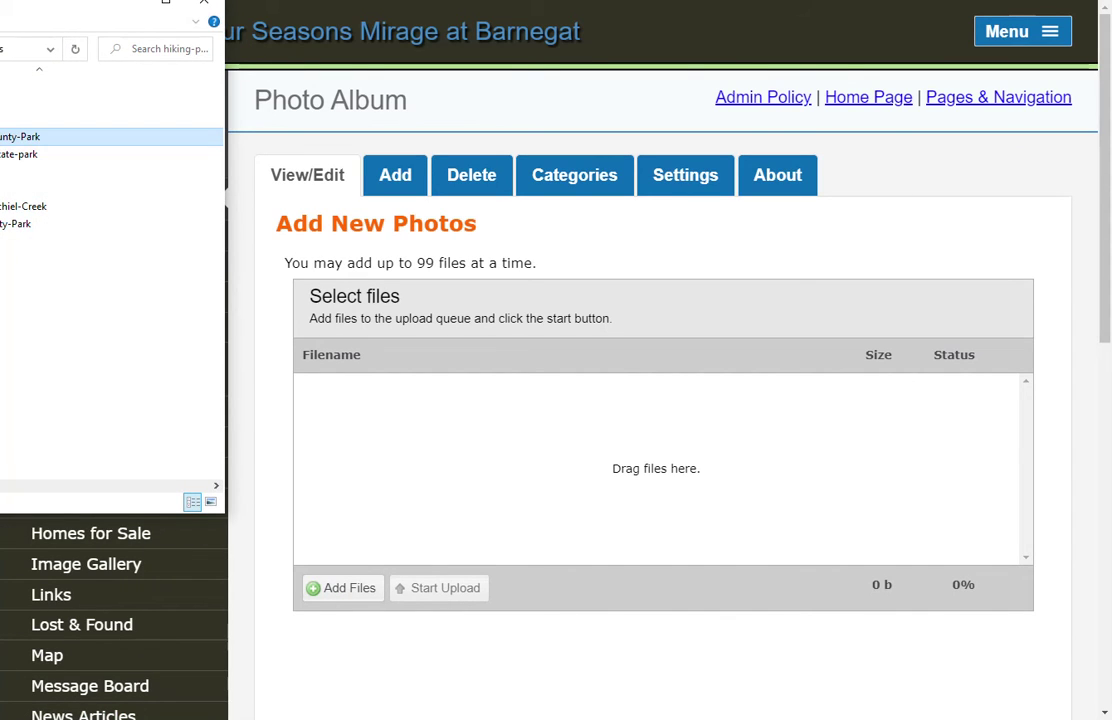
Drag all eight photos from the Jakes Branch County Park folder onto the upload zone.
{"action": "left_click_drag", "start_coordinate": [2, 0], "coordinate": [196, 10]}
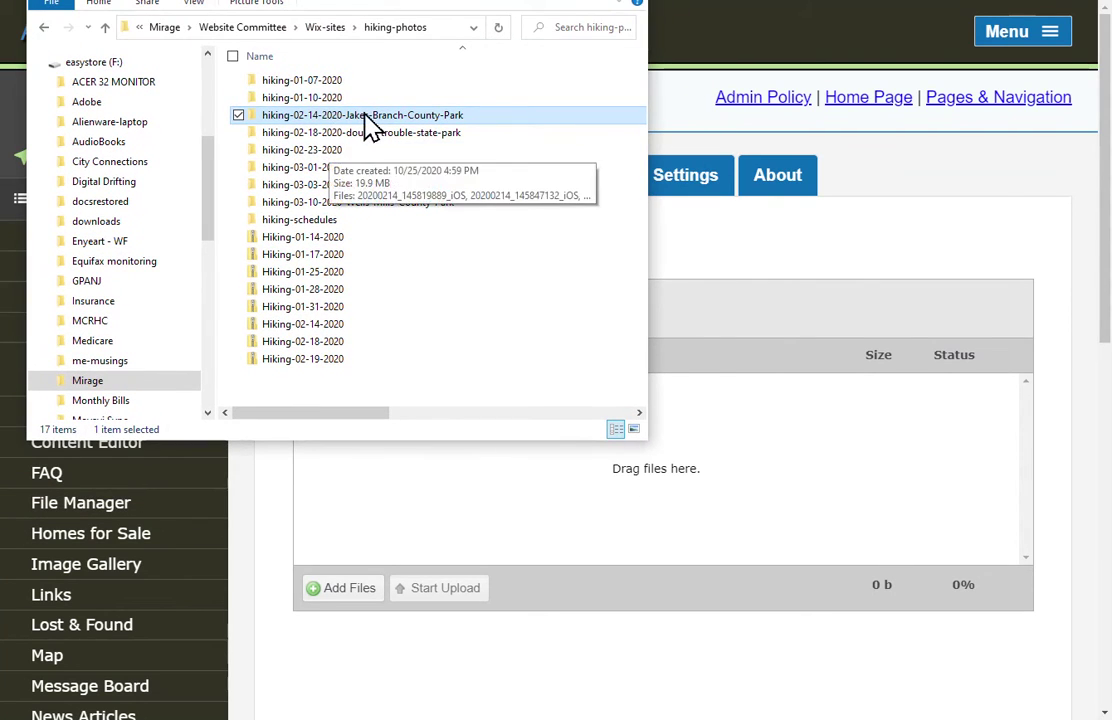
{"action": "double_click", "coordinate": [311, 116]}
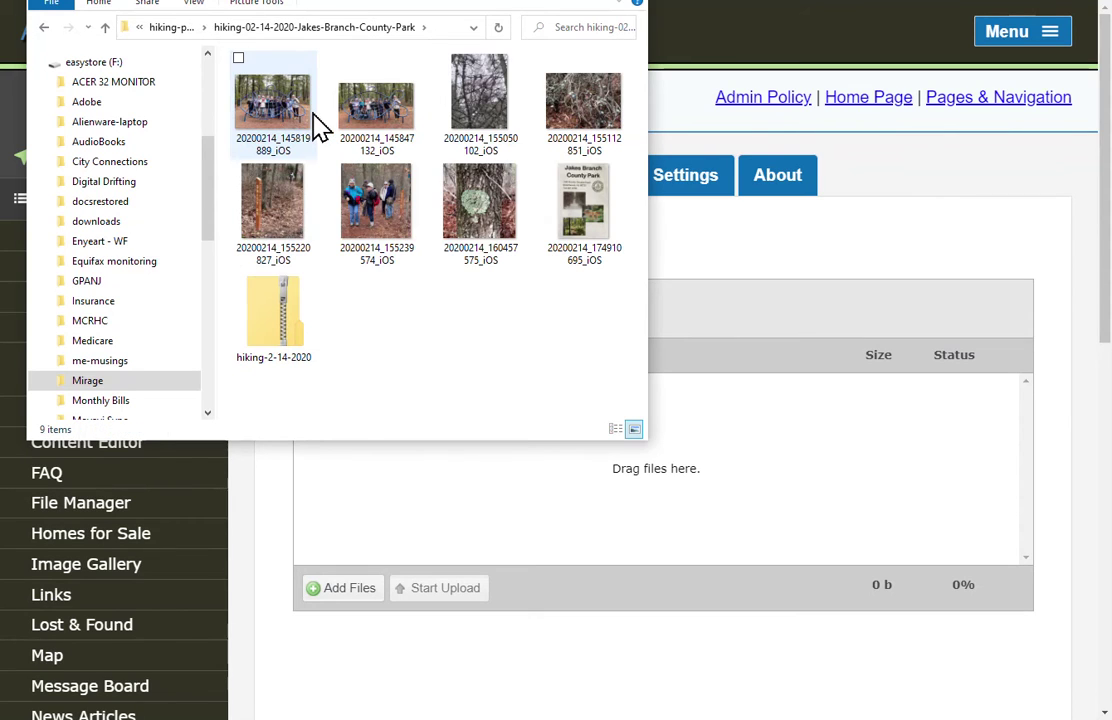
{"action": "left_click", "coordinate": [265, 120]}
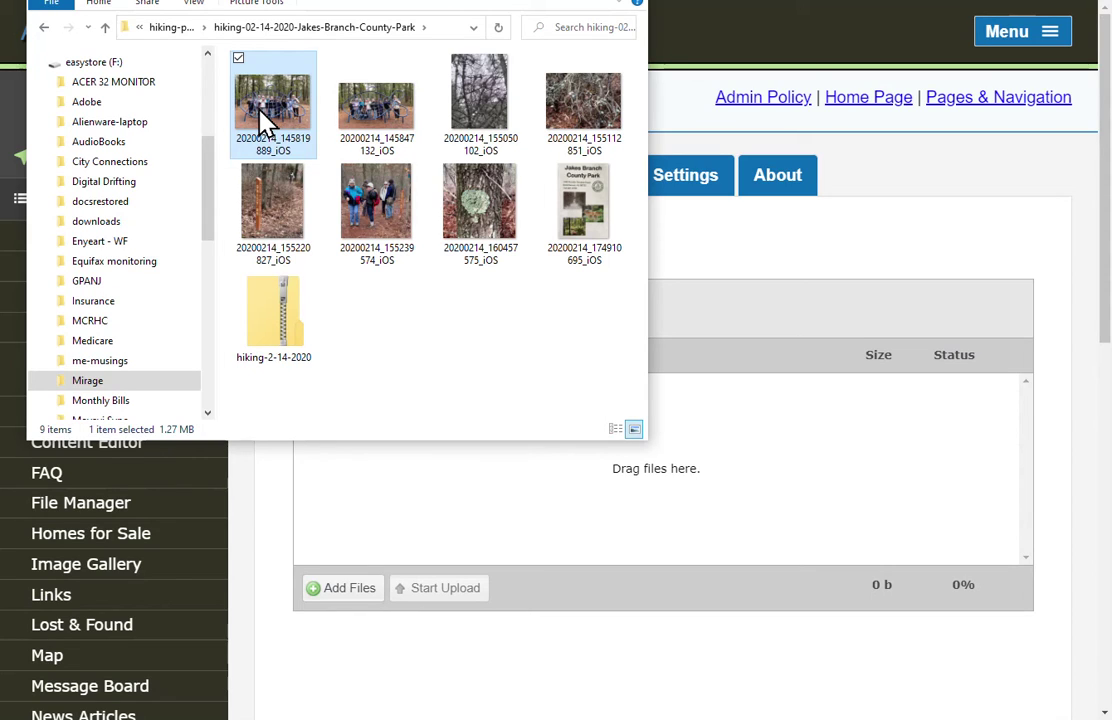
{"action": "key", "text": "shift+Down"}
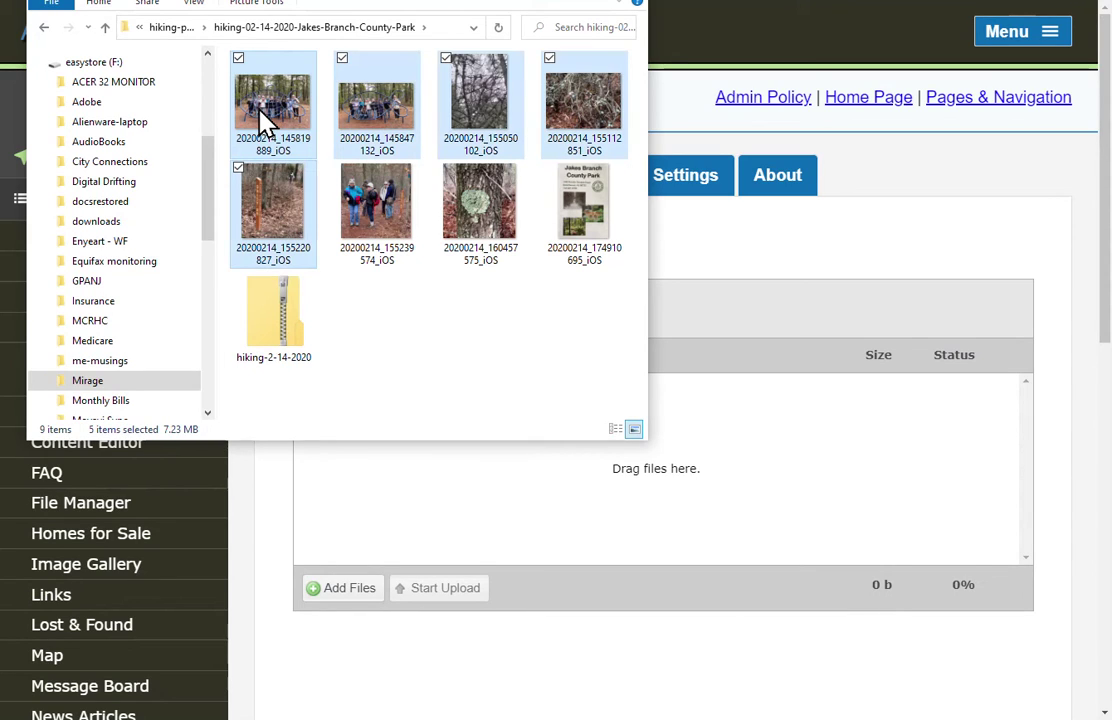
{"action": "key", "text": "shift+Right"}
{"action": "key", "text": "shift+Right"}
{"action": "key", "text": "shift+Right"}
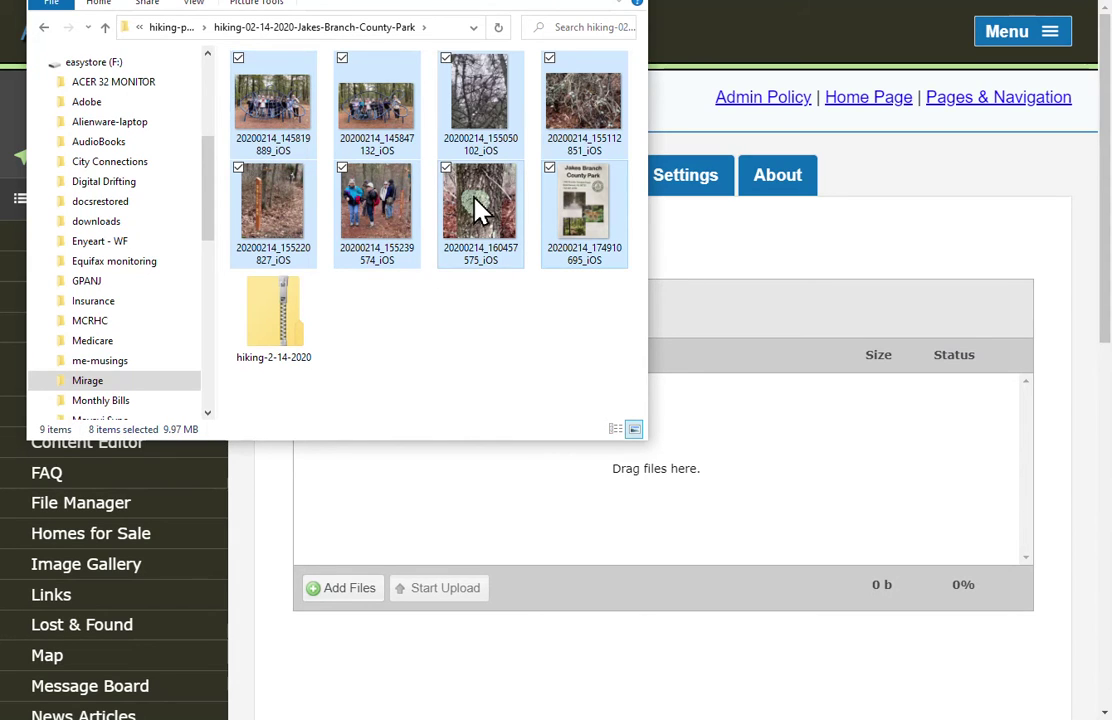
{"action": "left_click_drag", "start_coordinate": [478, 210], "coordinate": [752, 509]}
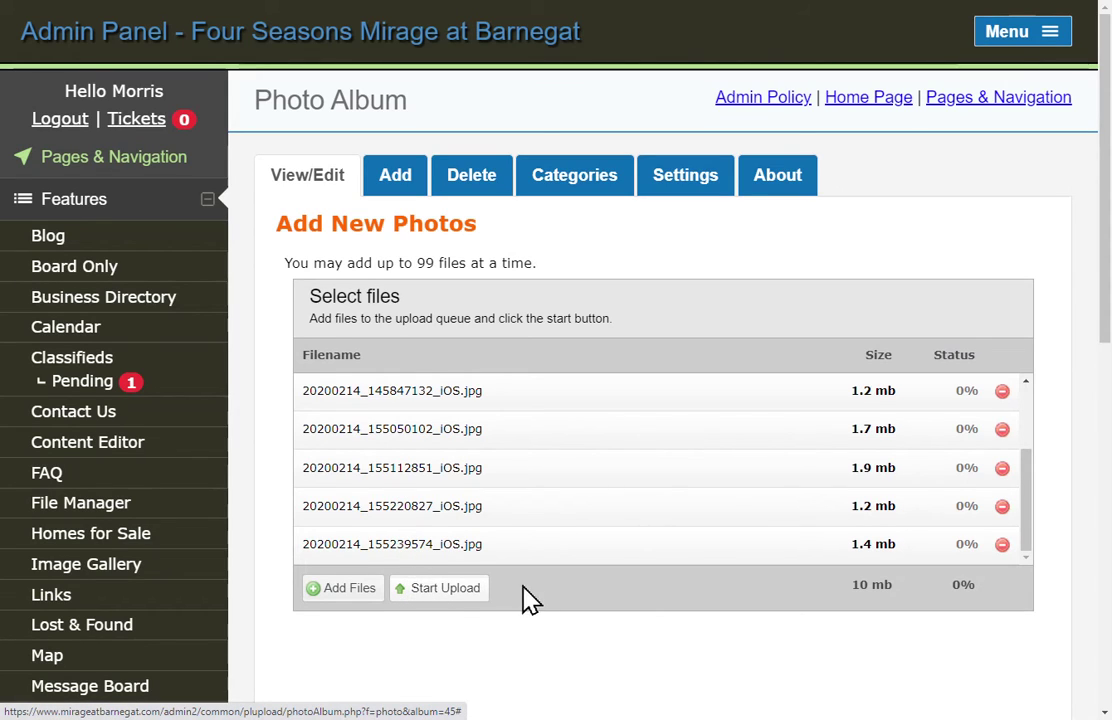
Upload all eight queued photos so they appear as Active under Manage Photos - Hiking Jakes Branch.
{"action": "left_click", "coordinate": [431, 592]}
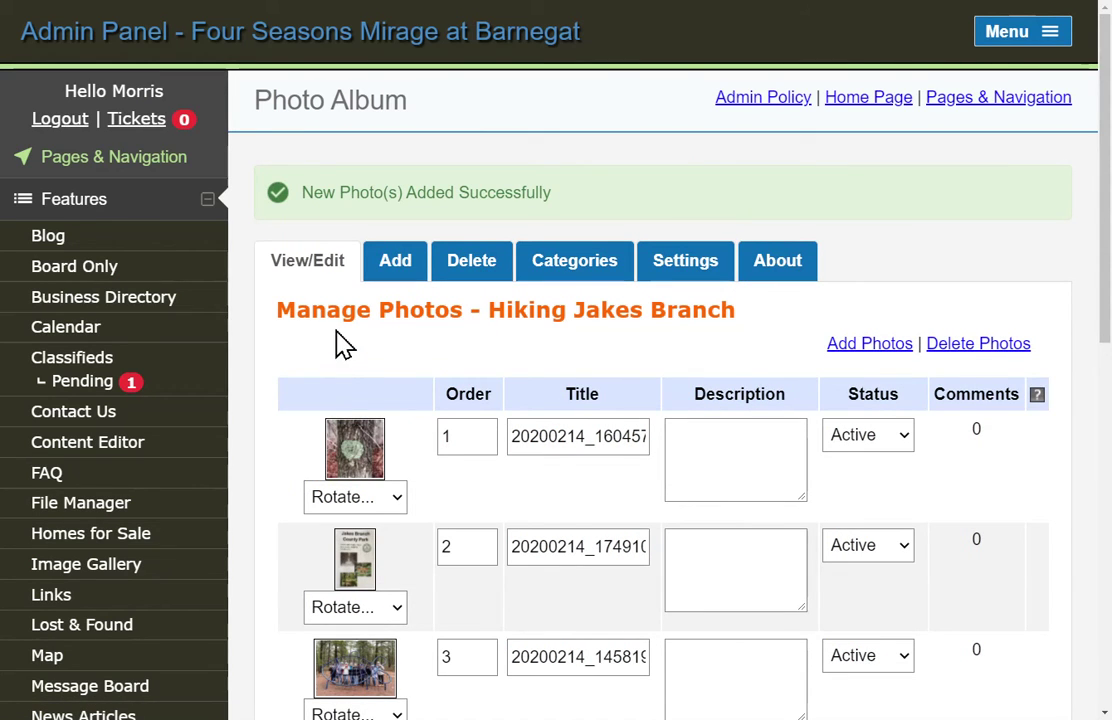
{"action": "scroll", "coordinate": [345, 350], "scroll_direction": "down", "scroll_amount": 2}
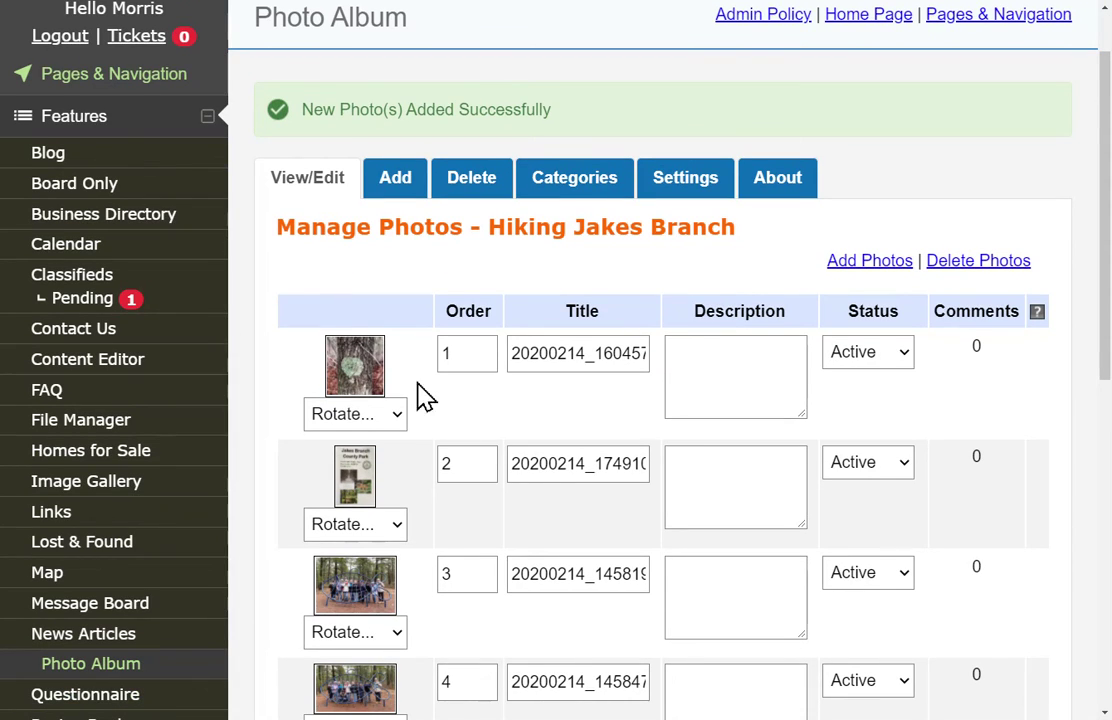
{"action": "scroll", "coordinate": [410, 380], "scroll_direction": "down", "scroll_amount": 1}
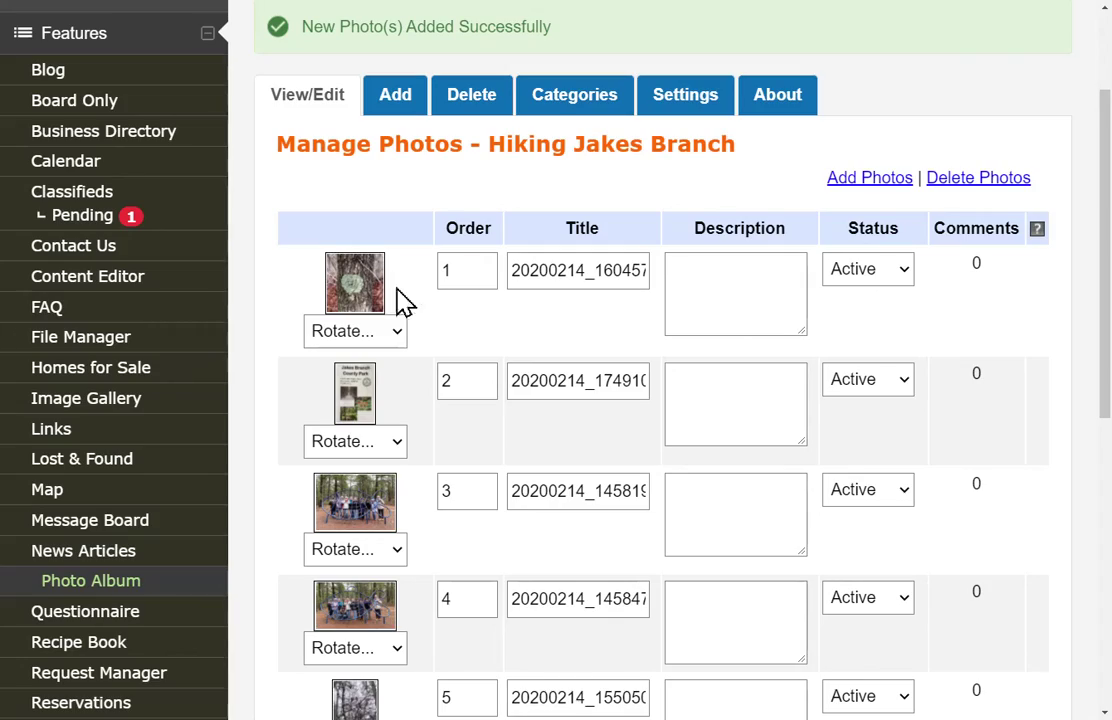
{"action": "left_click", "coordinate": [351, 295]}
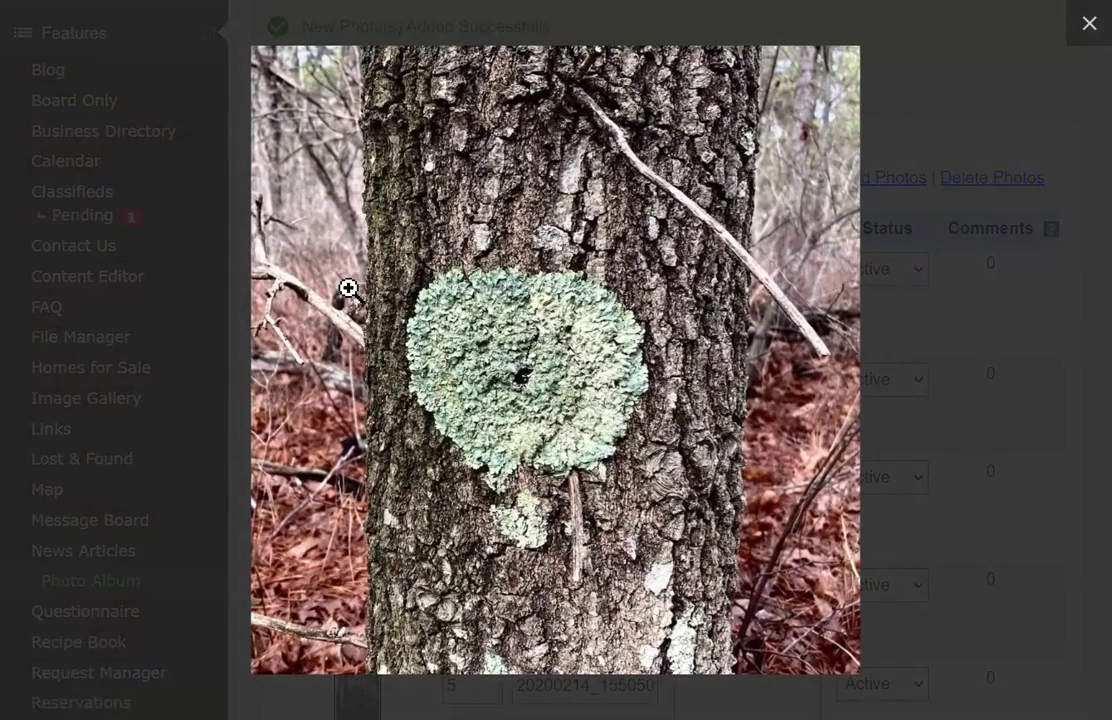
{"action": "left_click", "coordinate": [1089, 26]}
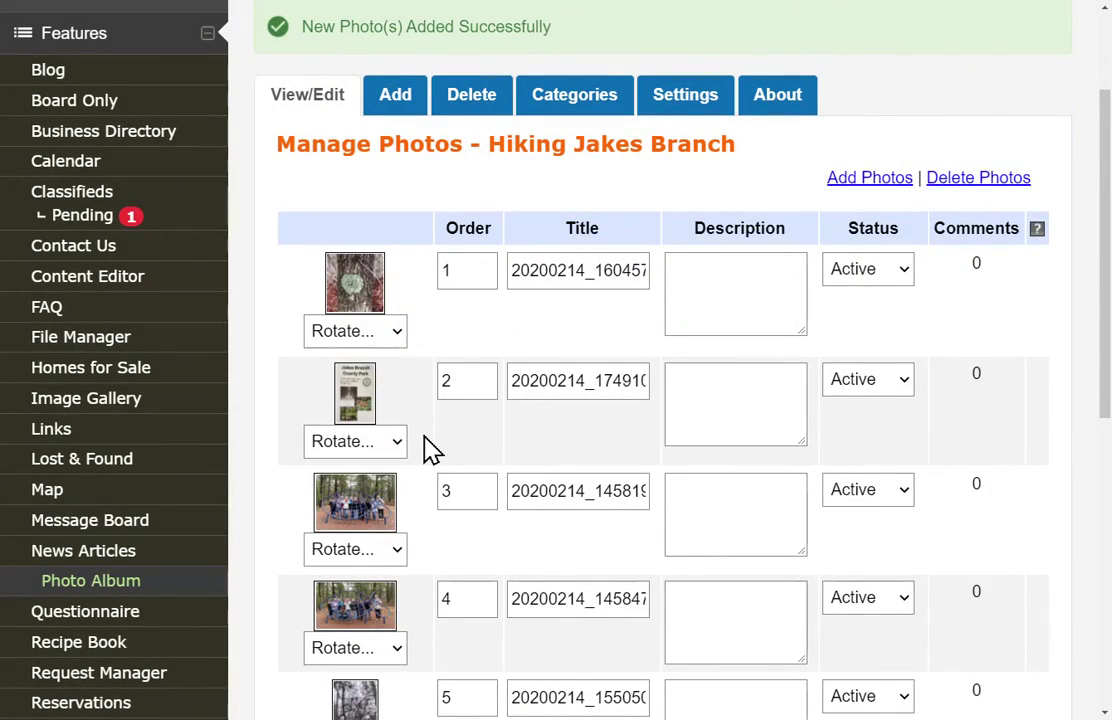
{"action": "scroll", "coordinate": [428, 443], "scroll_direction": "down", "scroll_amount": 1}
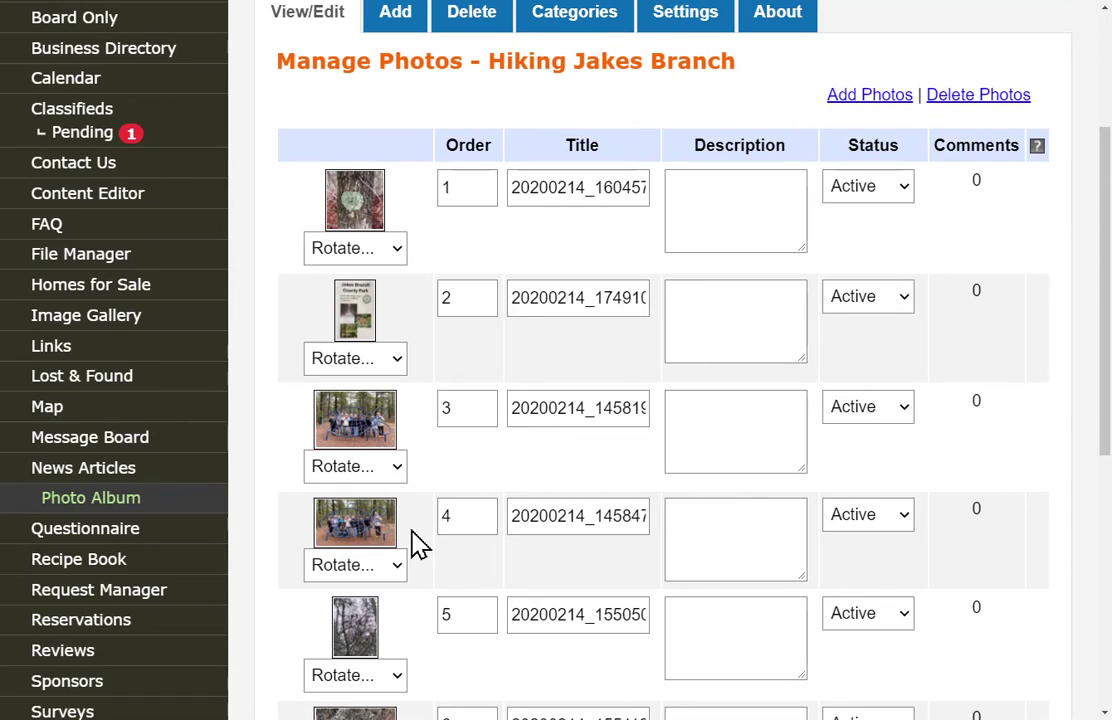
{"action": "left_click", "coordinate": [398, 468]}
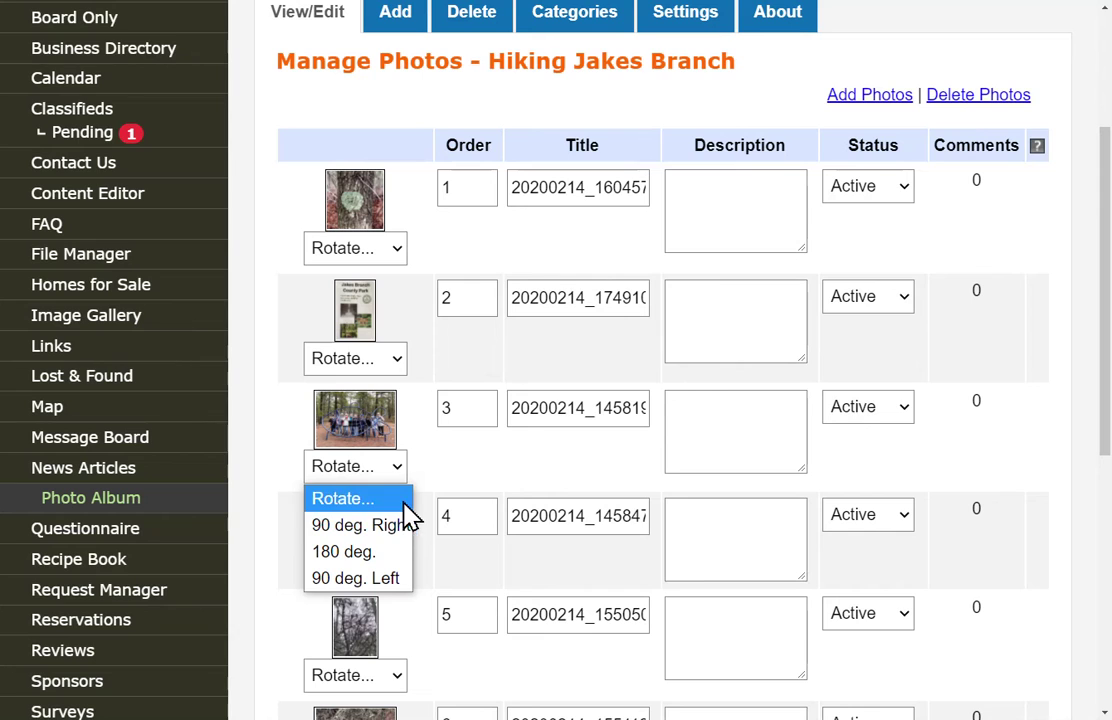
{"action": "left_click", "coordinate": [445, 466]}
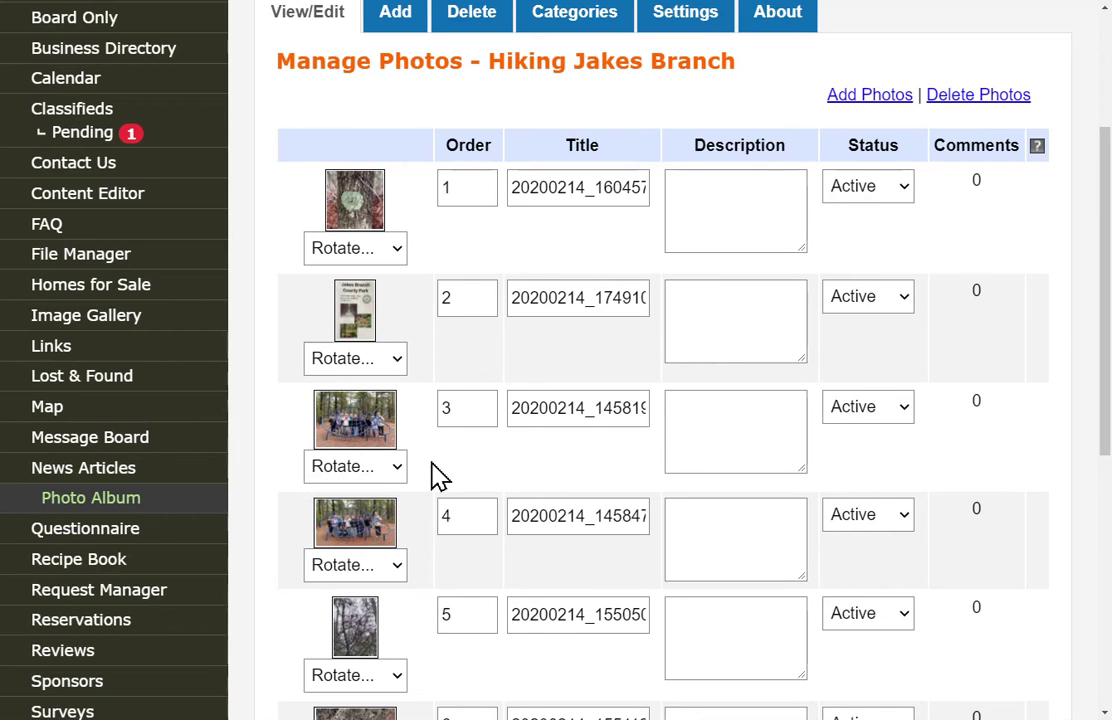
{"action": "scroll", "coordinate": [440, 475], "scroll_direction": "down", "scroll_amount": 3}
{"action": "scroll", "coordinate": [440, 475], "scroll_direction": "down", "scroll_amount": 2}
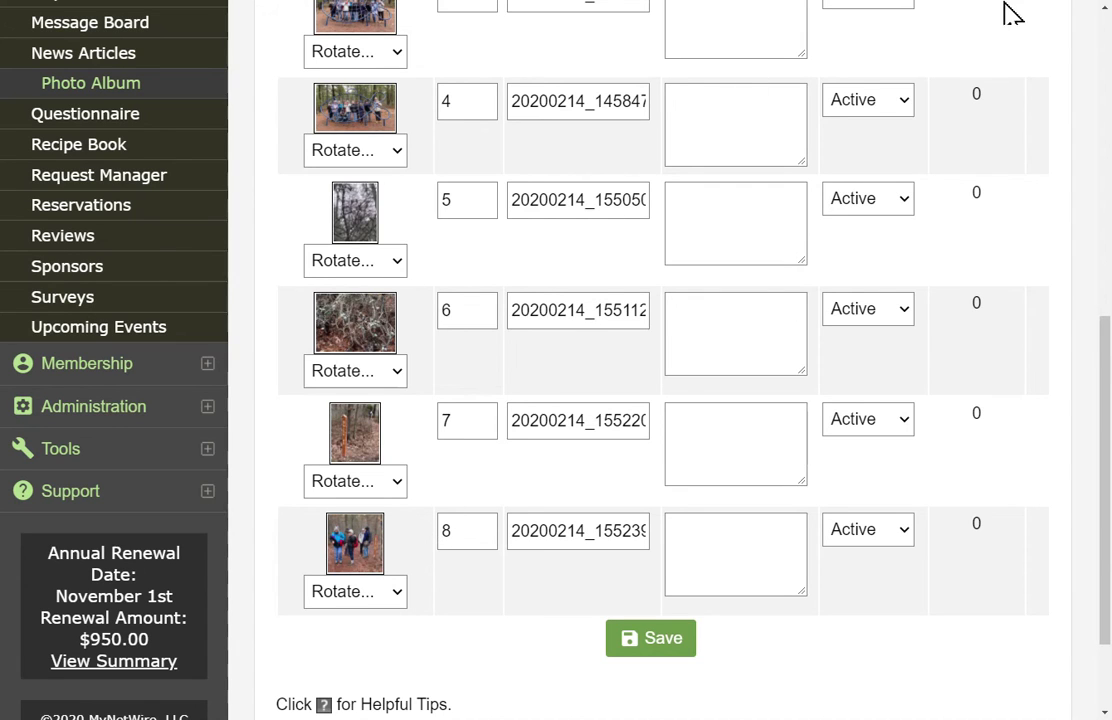
{"action": "scroll", "coordinate": [1027, 15], "scroll_direction": "up", "scroll_amount": 4}
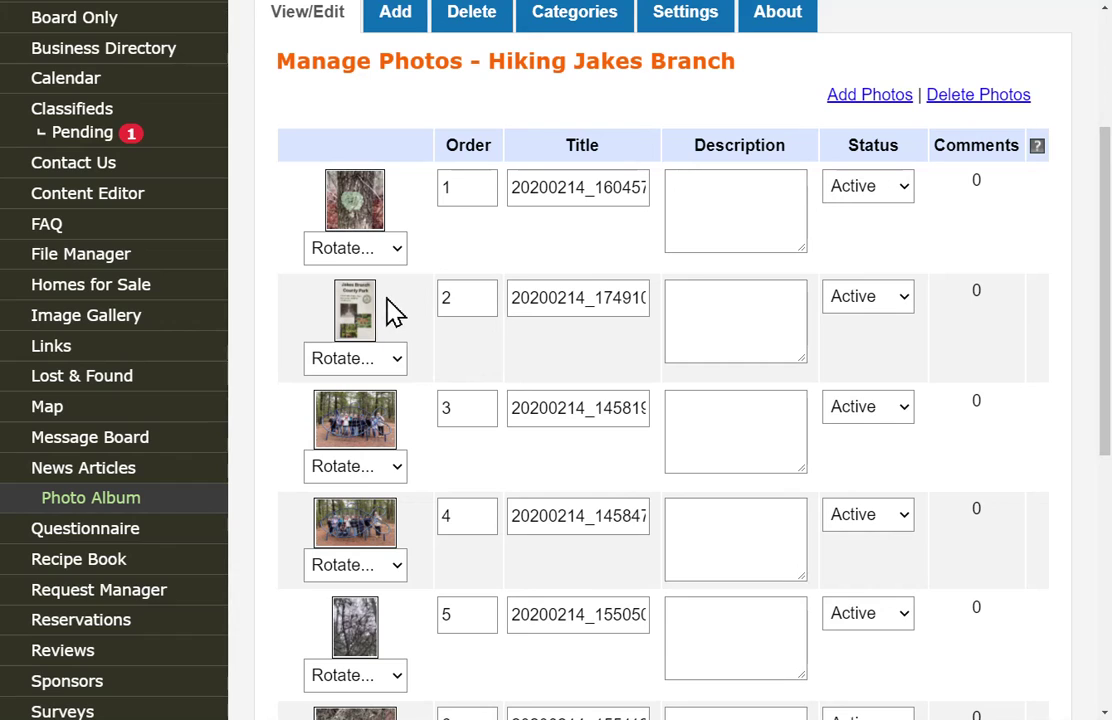
Give the park map photo order 1 and the lichen photo order 2.
{"action": "left_click", "coordinate": [461, 296]}
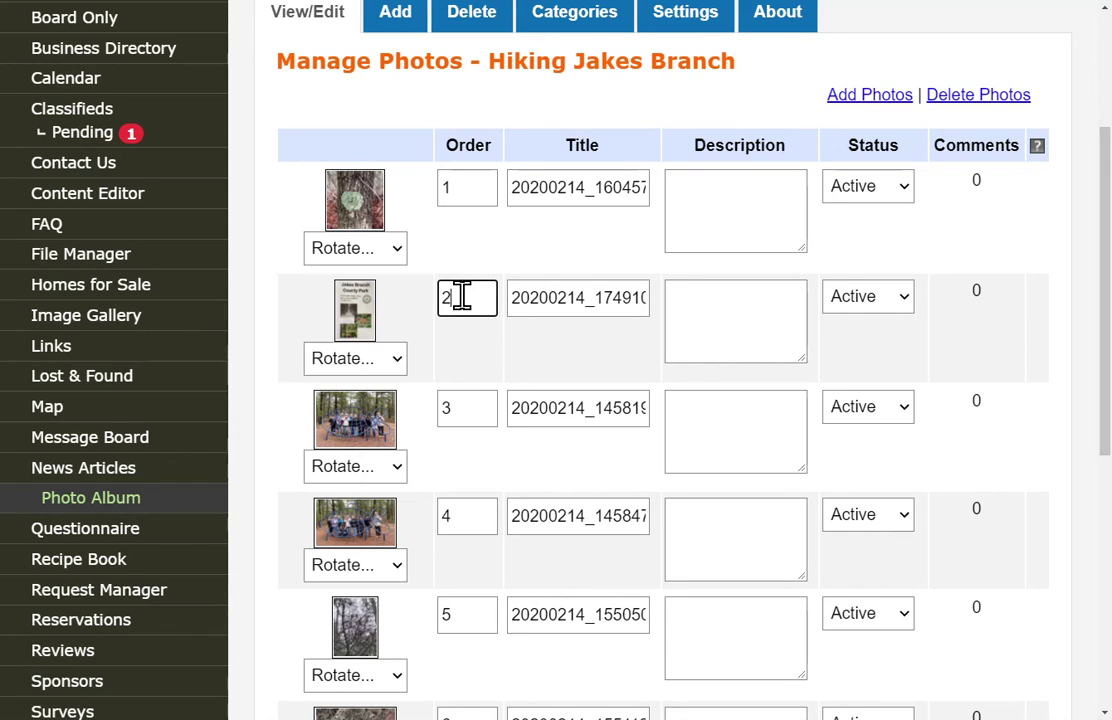
{"action": "type", "text": "1"}
{"action": "left_click", "coordinate": [454, 186]}
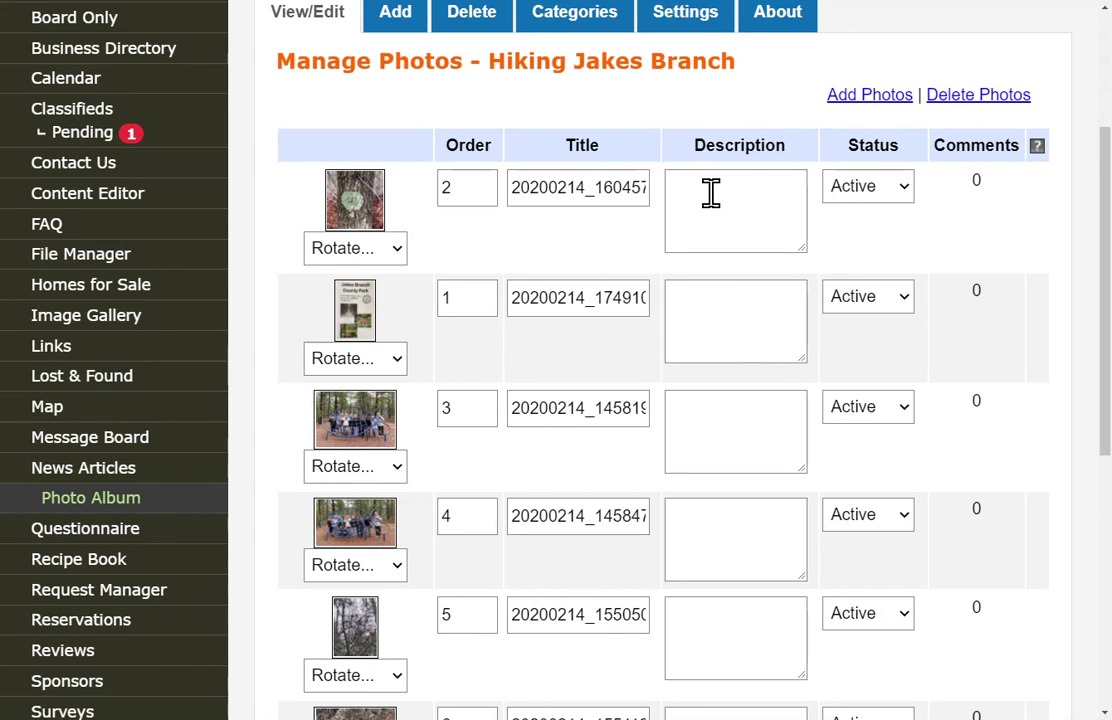
{"action": "scroll", "coordinate": [710, 193], "scroll_direction": "down", "scroll_amount": 1}
{"action": "scroll", "coordinate": [712, 200], "scroll_direction": "down", "scroll_amount": 3}
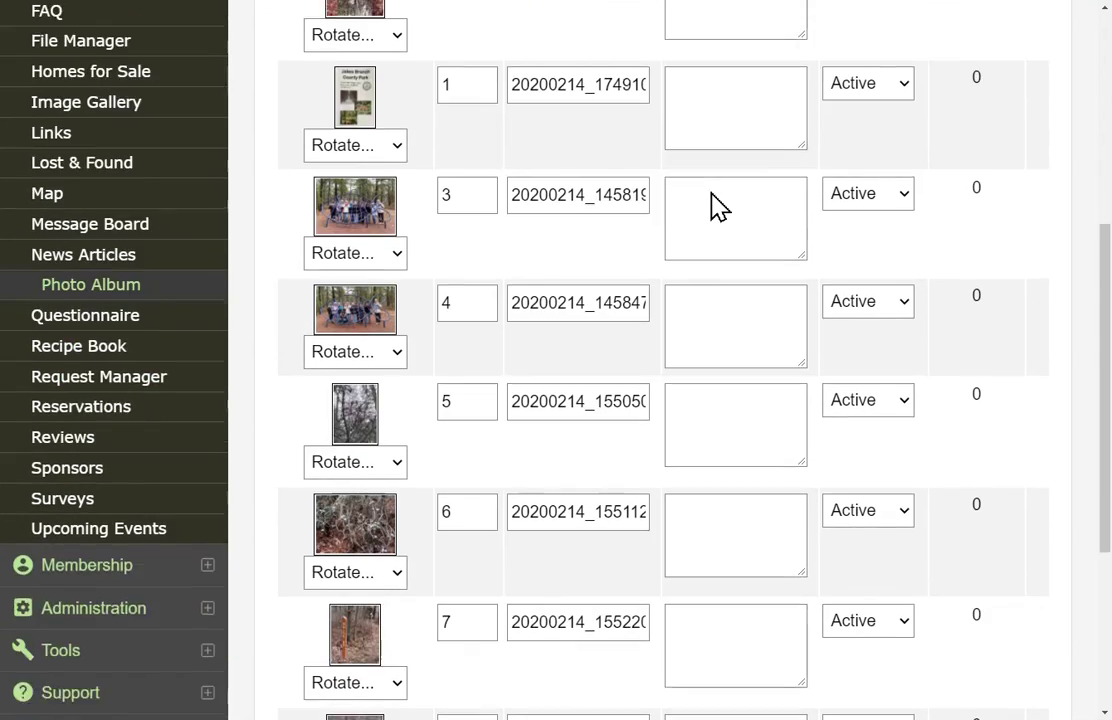
{"action": "scroll", "coordinate": [712, 192], "scroll_direction": "up", "scroll_amount": 3}
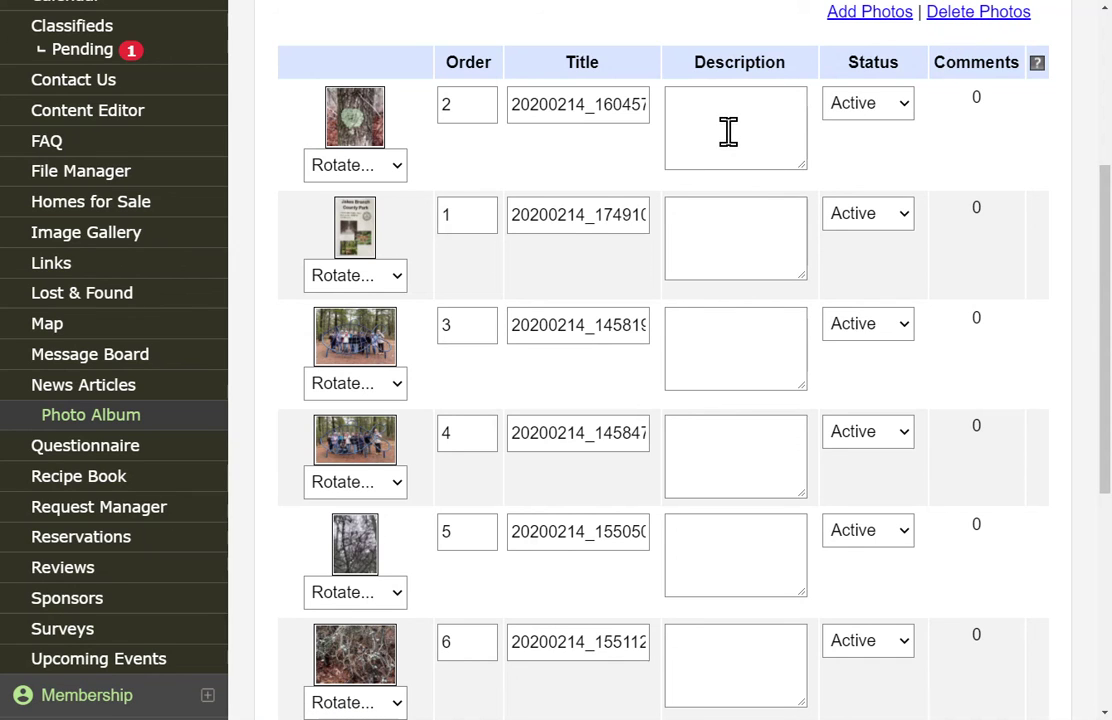
{"action": "scroll", "coordinate": [728, 128], "scroll_direction": "down", "scroll_amount": 5}
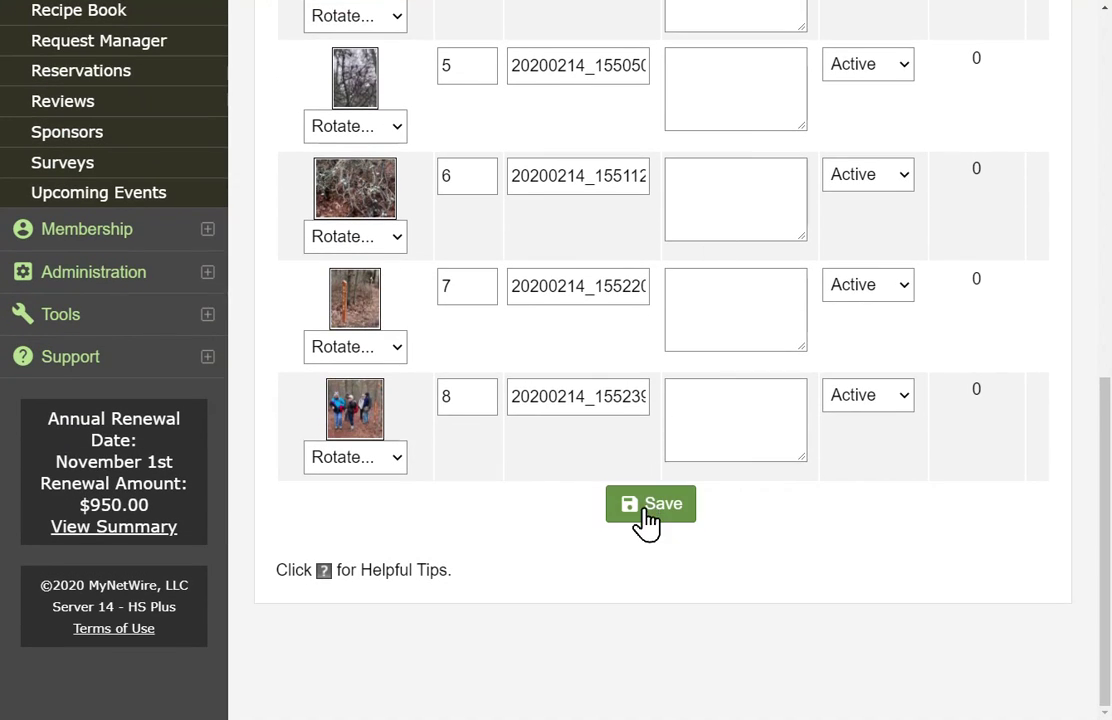
Save the new photo order with the park map first.
{"action": "left_click", "coordinate": [663, 512]}
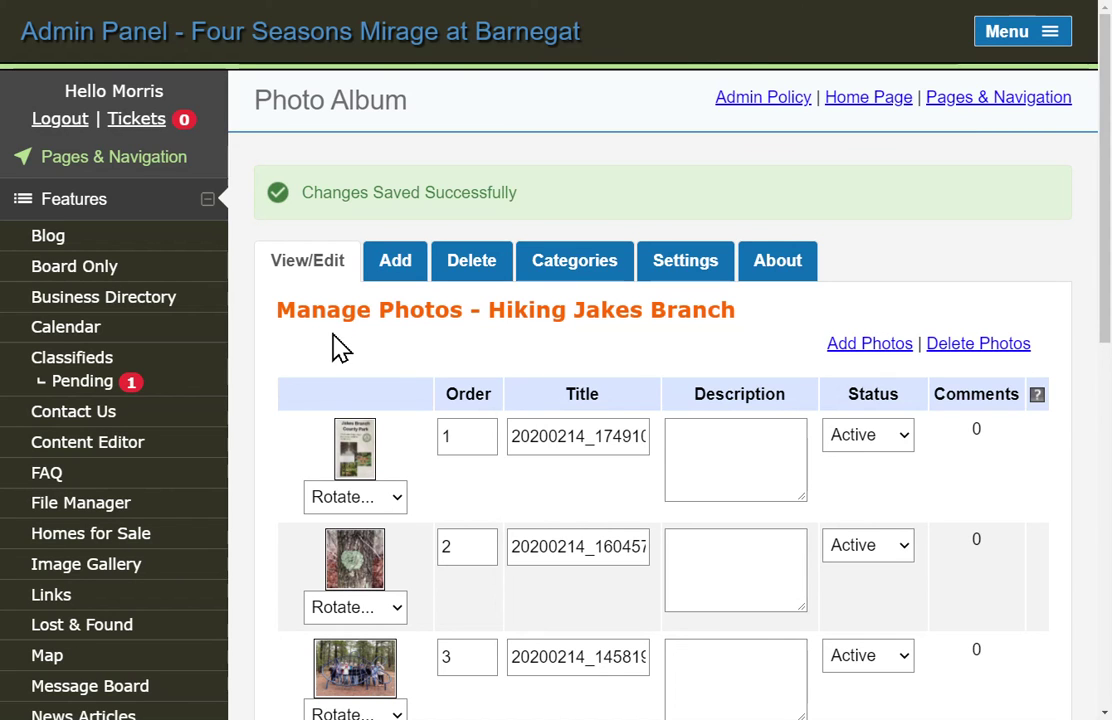
{"action": "scroll", "coordinate": [100, 433], "scroll_direction": "down", "scroll_amount": 2}
{"action": "scroll", "coordinate": [100, 433], "scroll_direction": "down", "scroll_amount": 2}
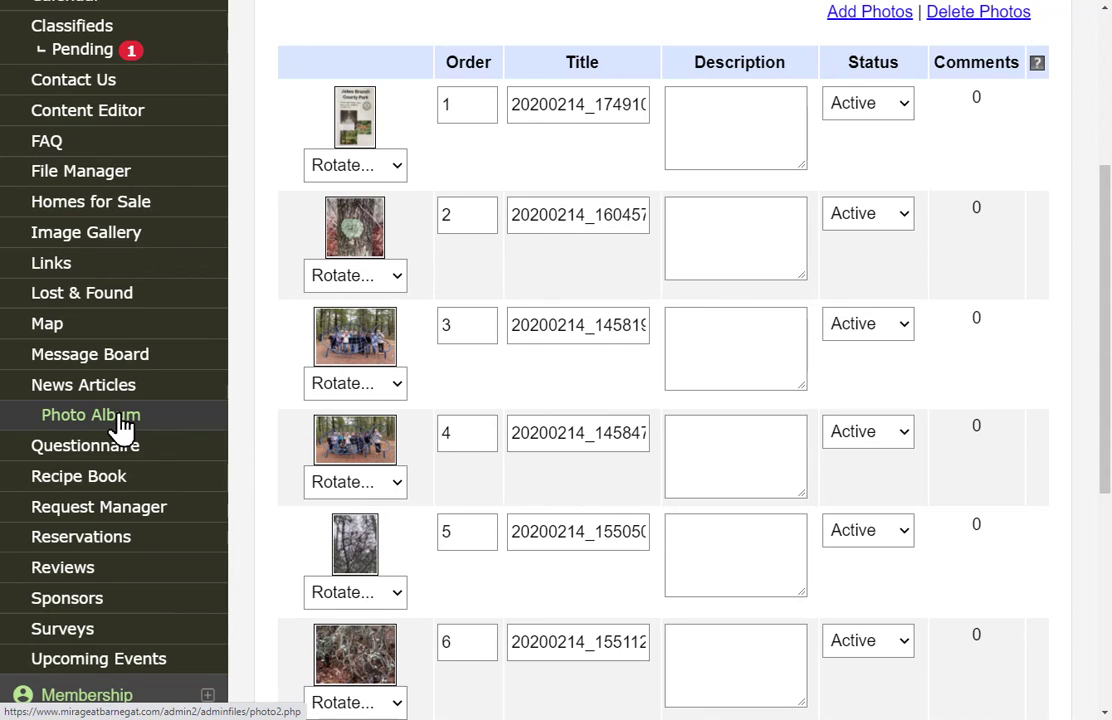
Return to the Photo Album list, showing Hiking Jakes Branch Active with 8 photos.
{"action": "left_click", "coordinate": [118, 418]}
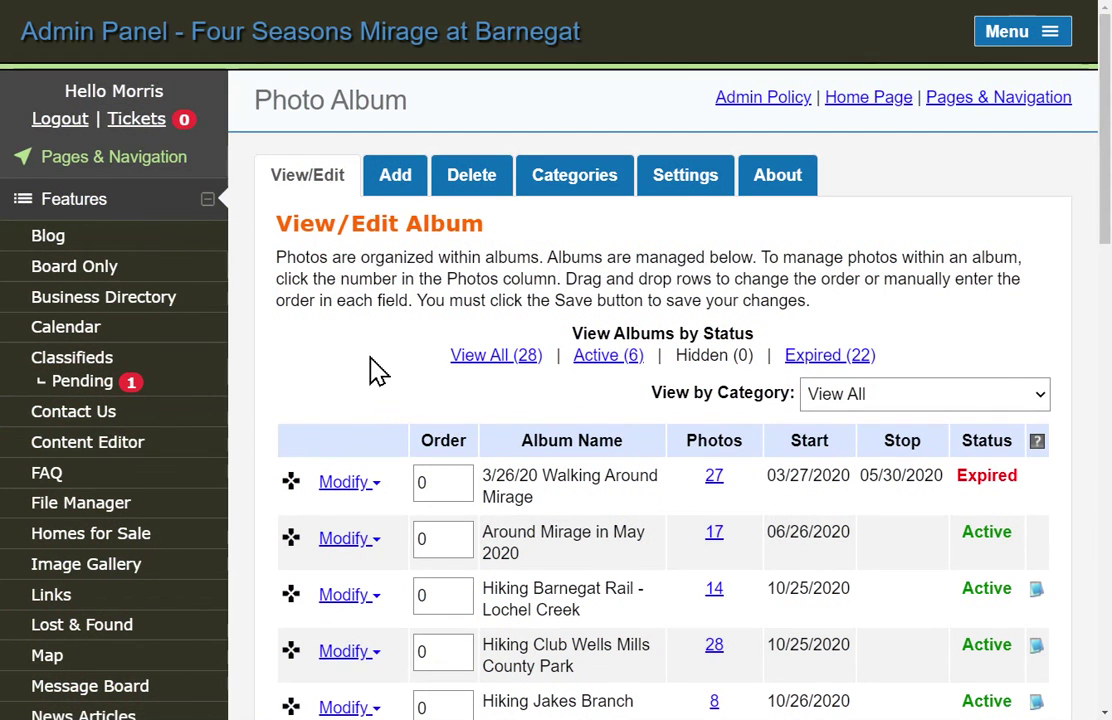
{"action": "scroll", "coordinate": [365, 360], "scroll_direction": "down", "scroll_amount": 1}
{"action": "scroll", "coordinate": [365, 360], "scroll_direction": "down", "scroll_amount": 3}
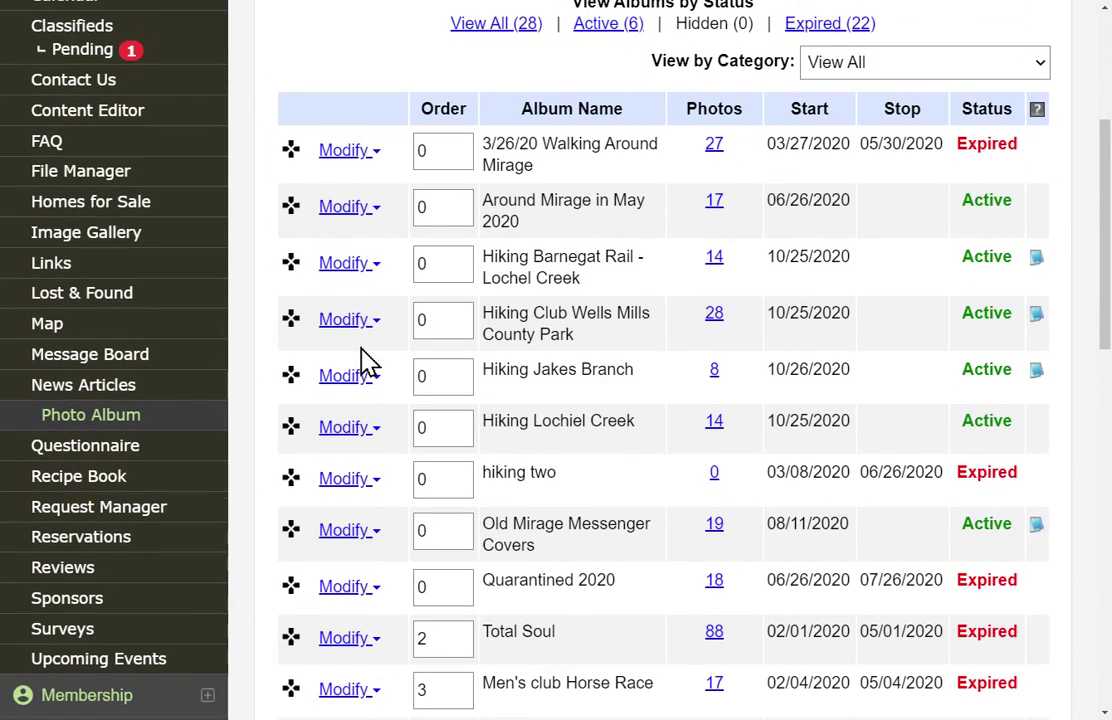